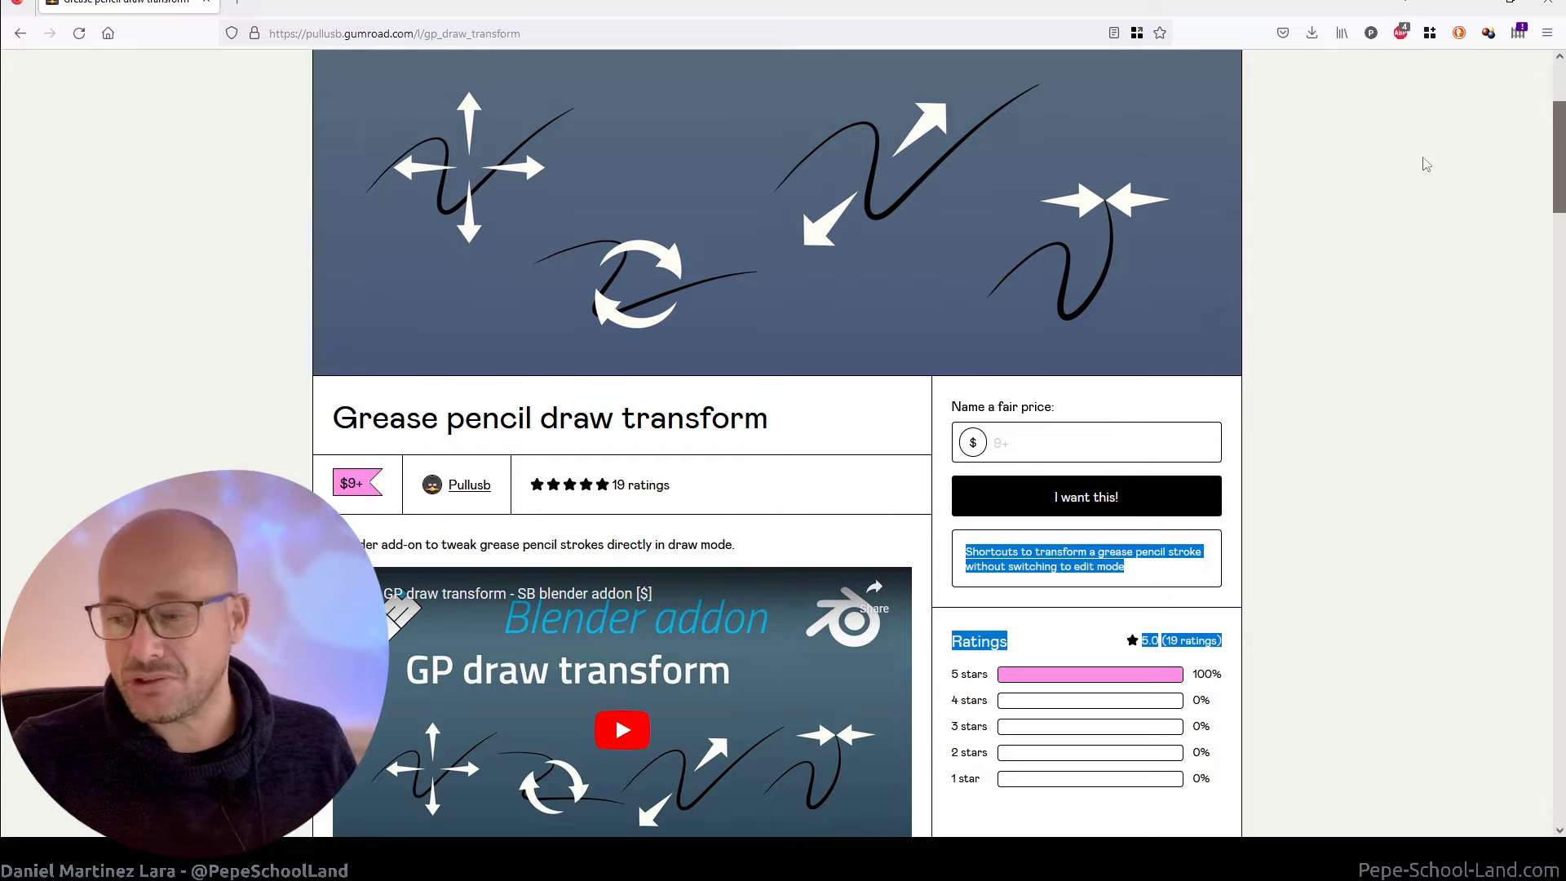
# - Leave the Gumroad GP draw transform add-on page and bring up the Blender drawing
pyautogui.click(1477, 11)
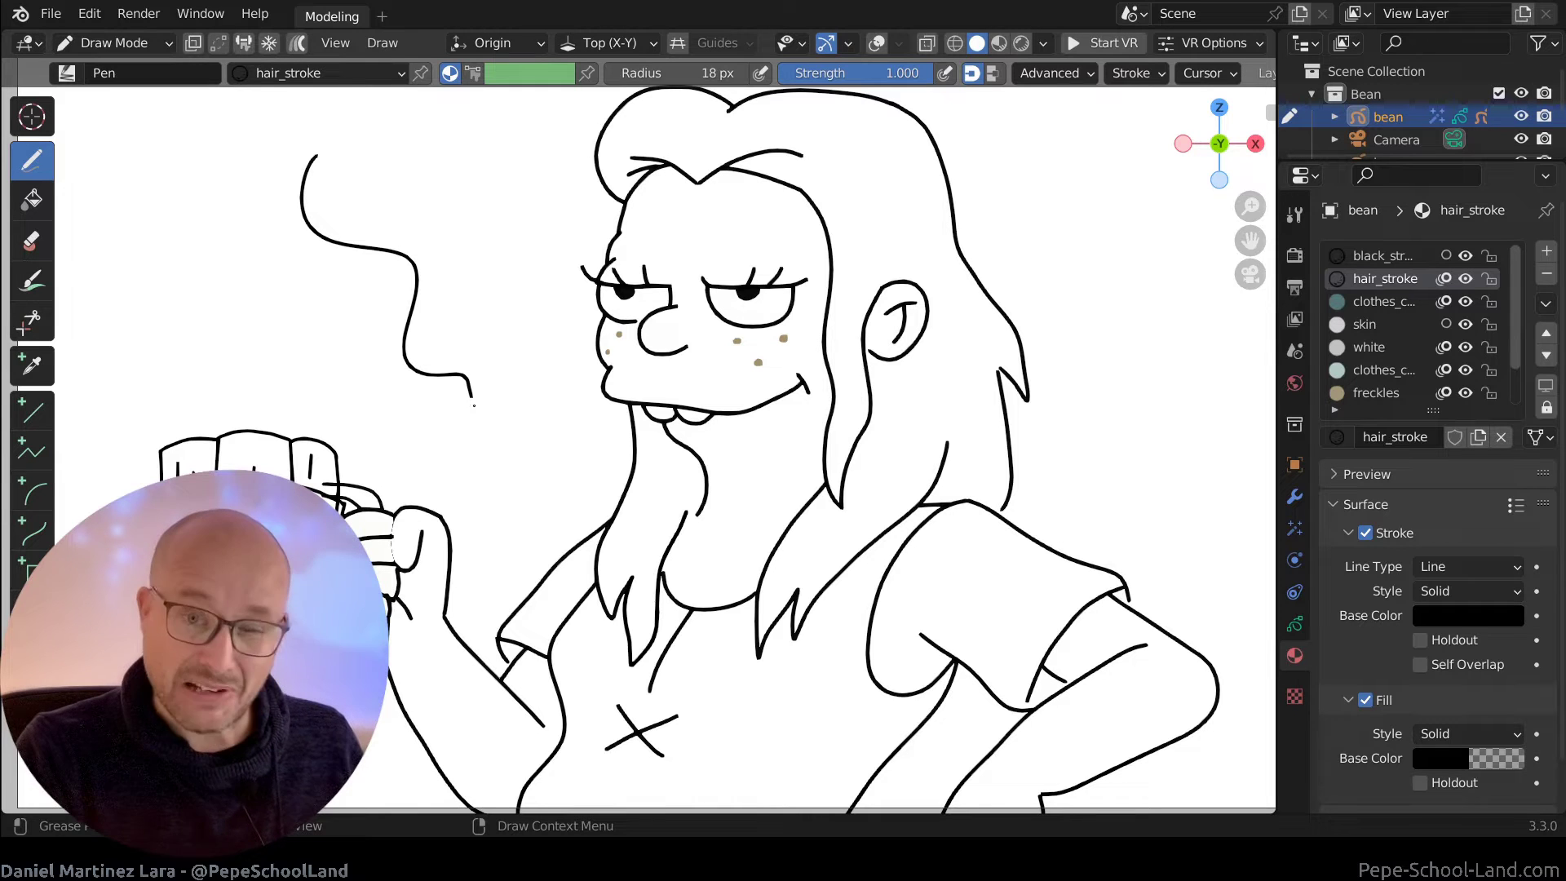
# - Grab the wavy smoke stroke above the beer mug and move it to a new spot
pyautogui.press('g')
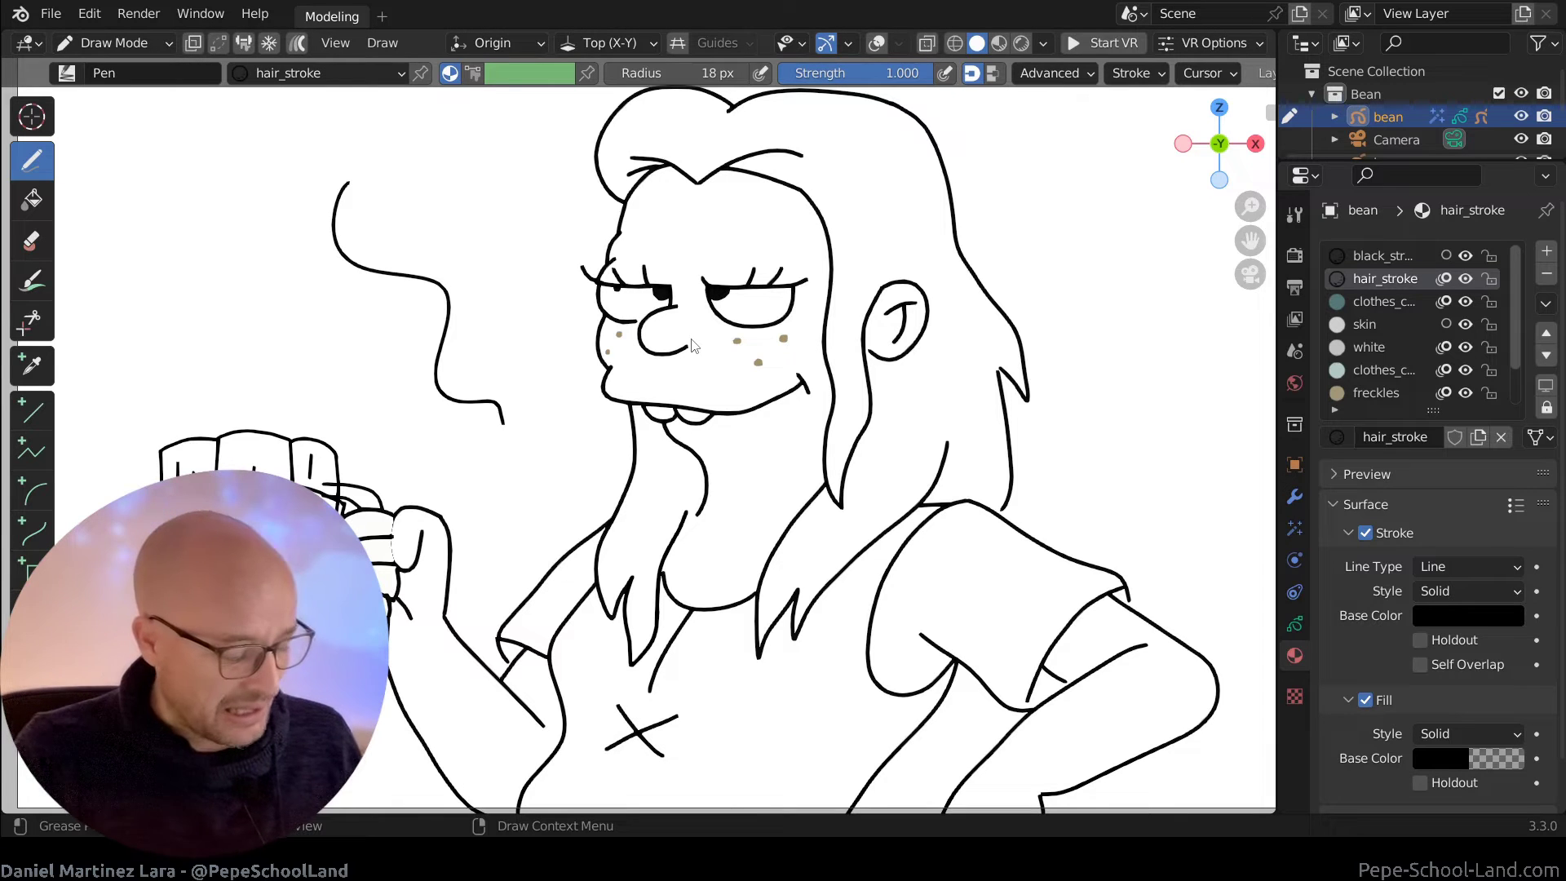
# - Rotate the smoke stroke to a new angle beside the head and scale it up slightly
pyautogui.press('r')
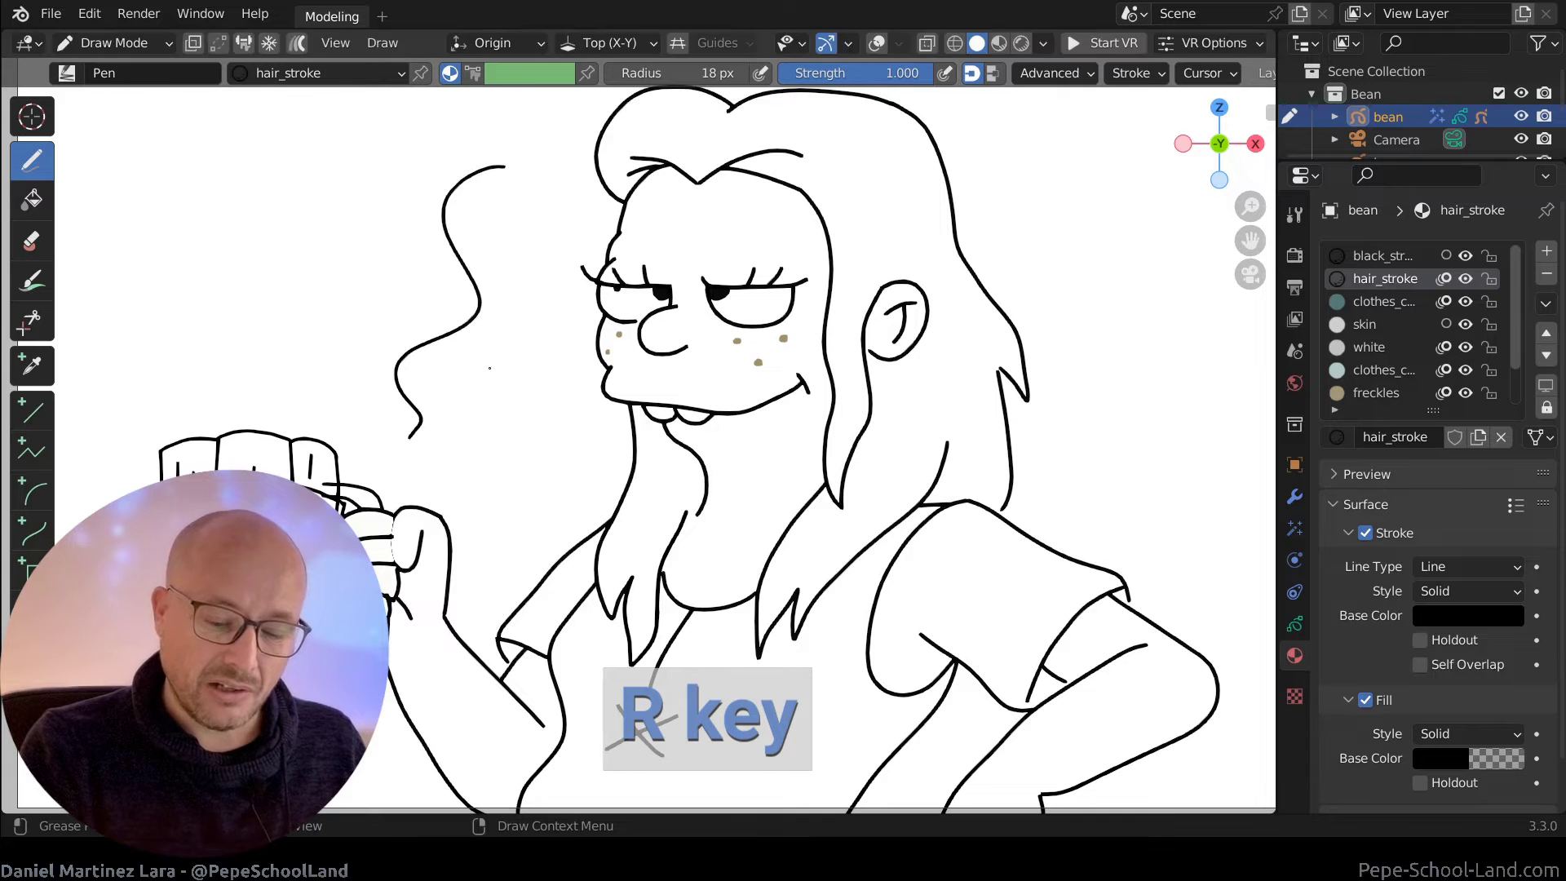
pyautogui.press('Return')
pyautogui.press('r')
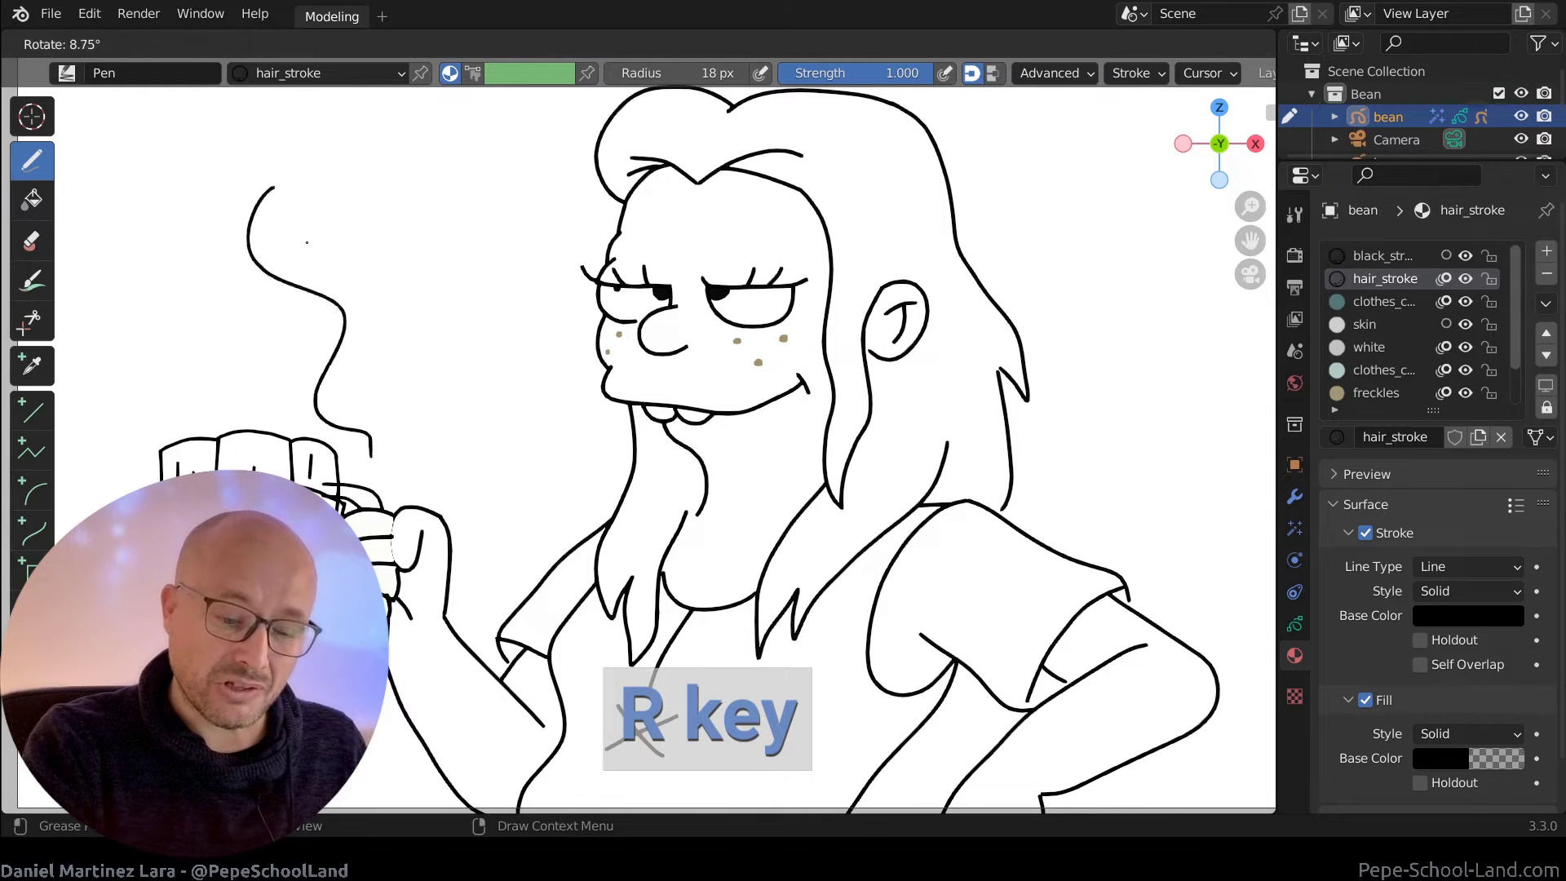
pyautogui.click(450, 280)
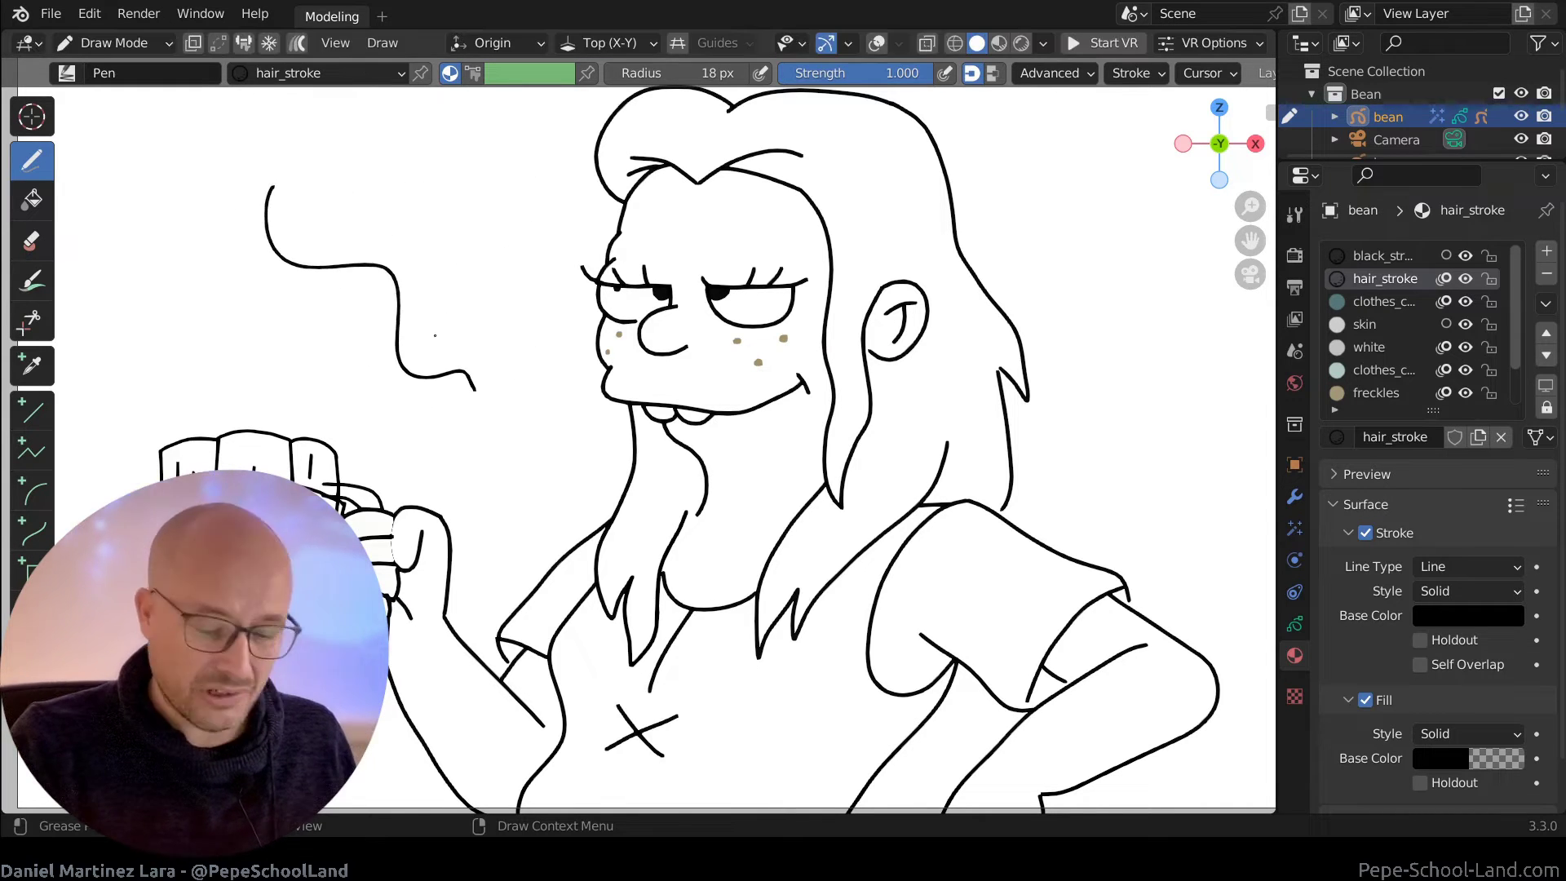
pyautogui.press('s')
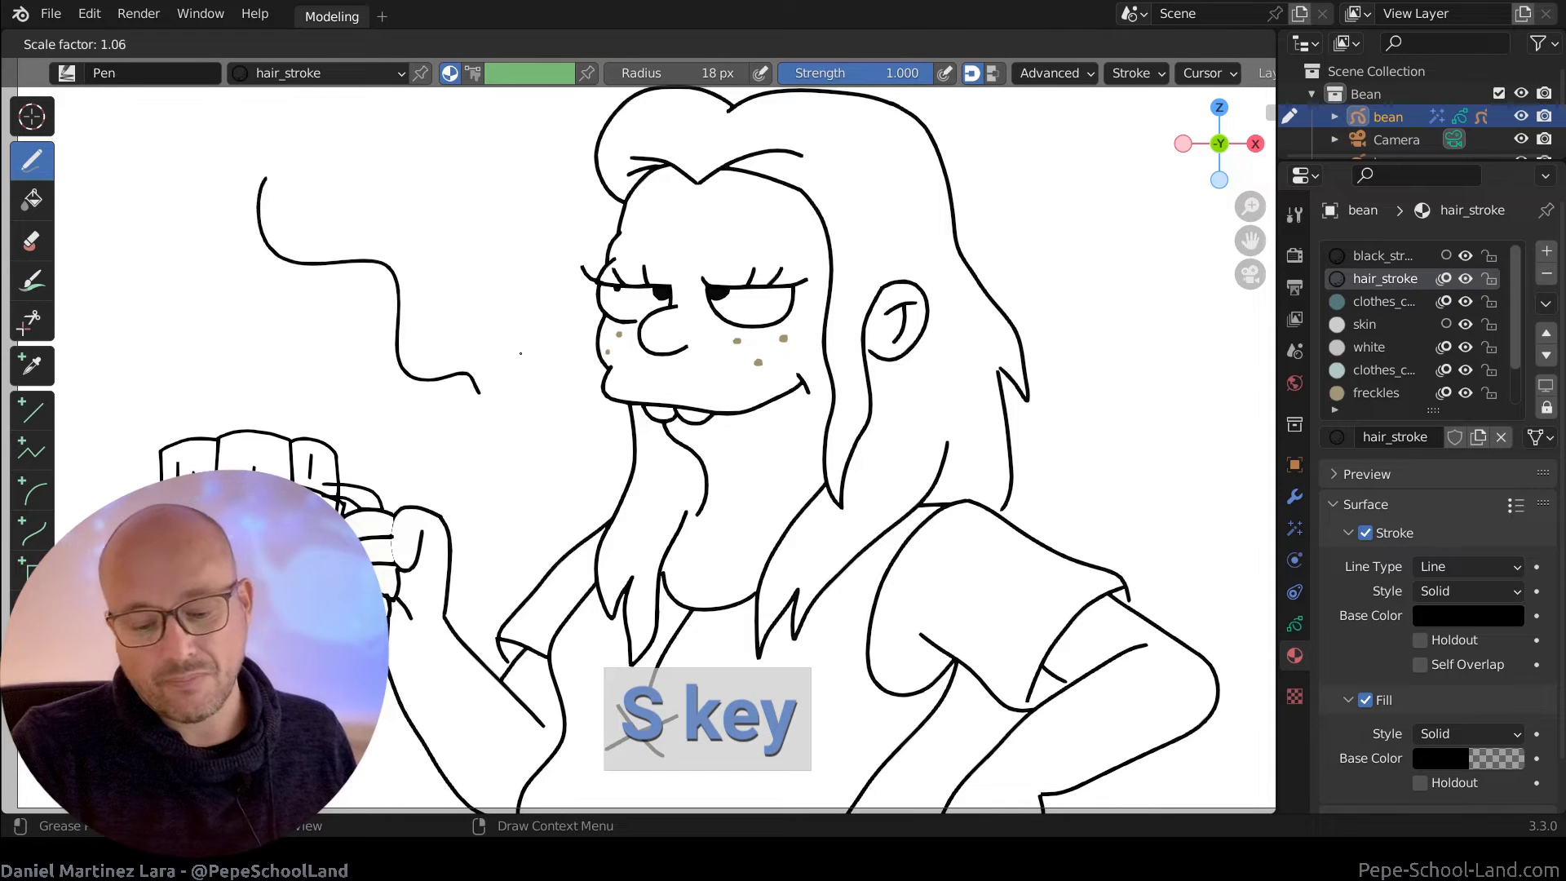
pyautogui.click(471, 317)
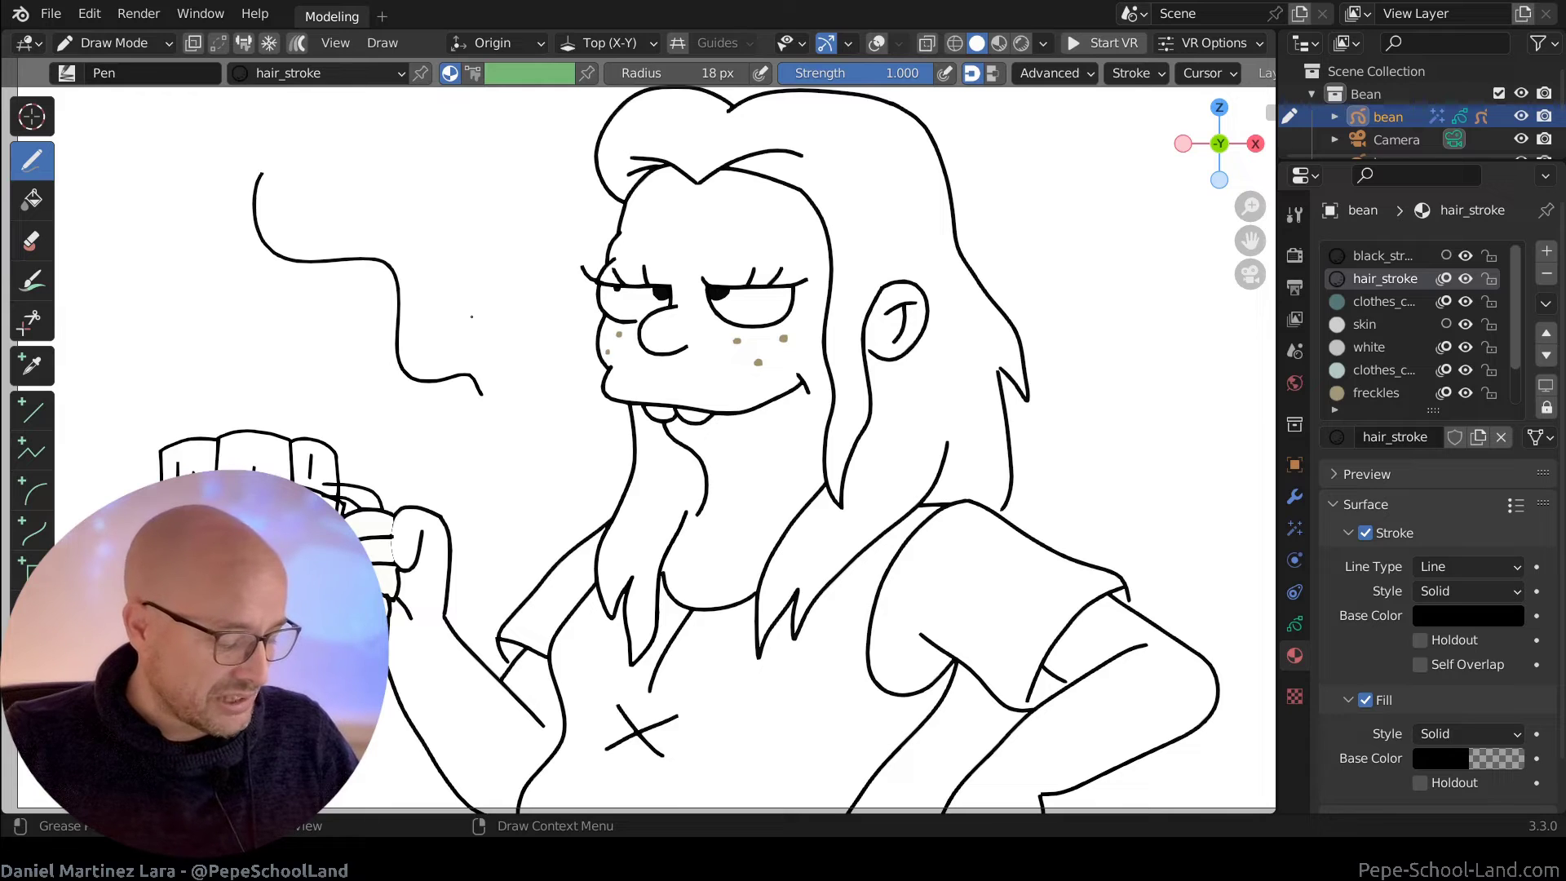
# - Extend the smoke stroke's lower end downward with the add-on, then reframe around the head
pyautogui.press('w')
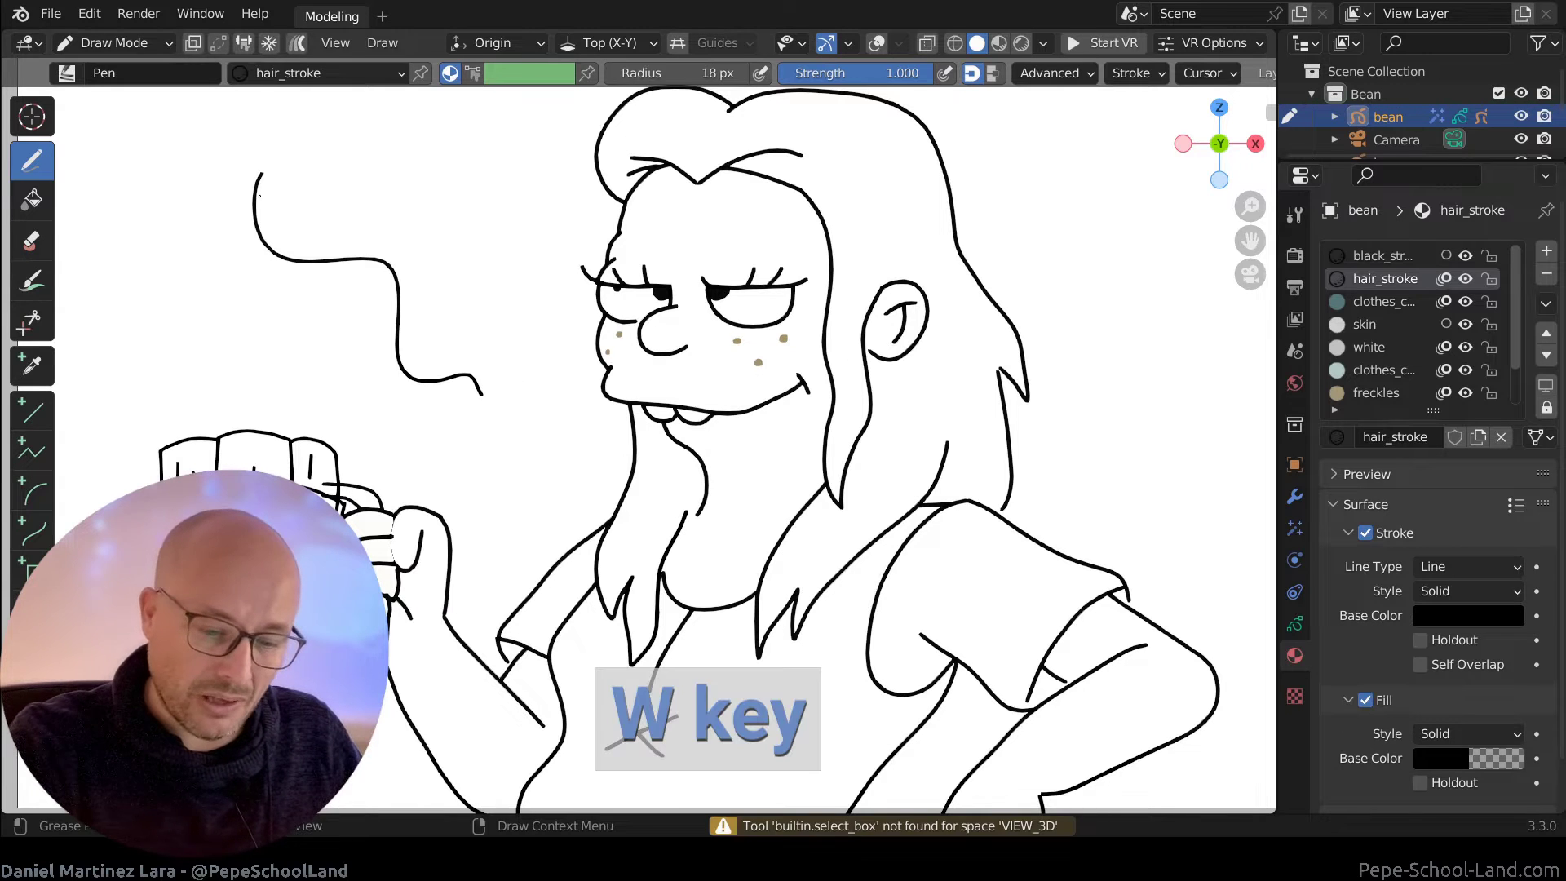
pyautogui.hotkey('ctrl', 'z')
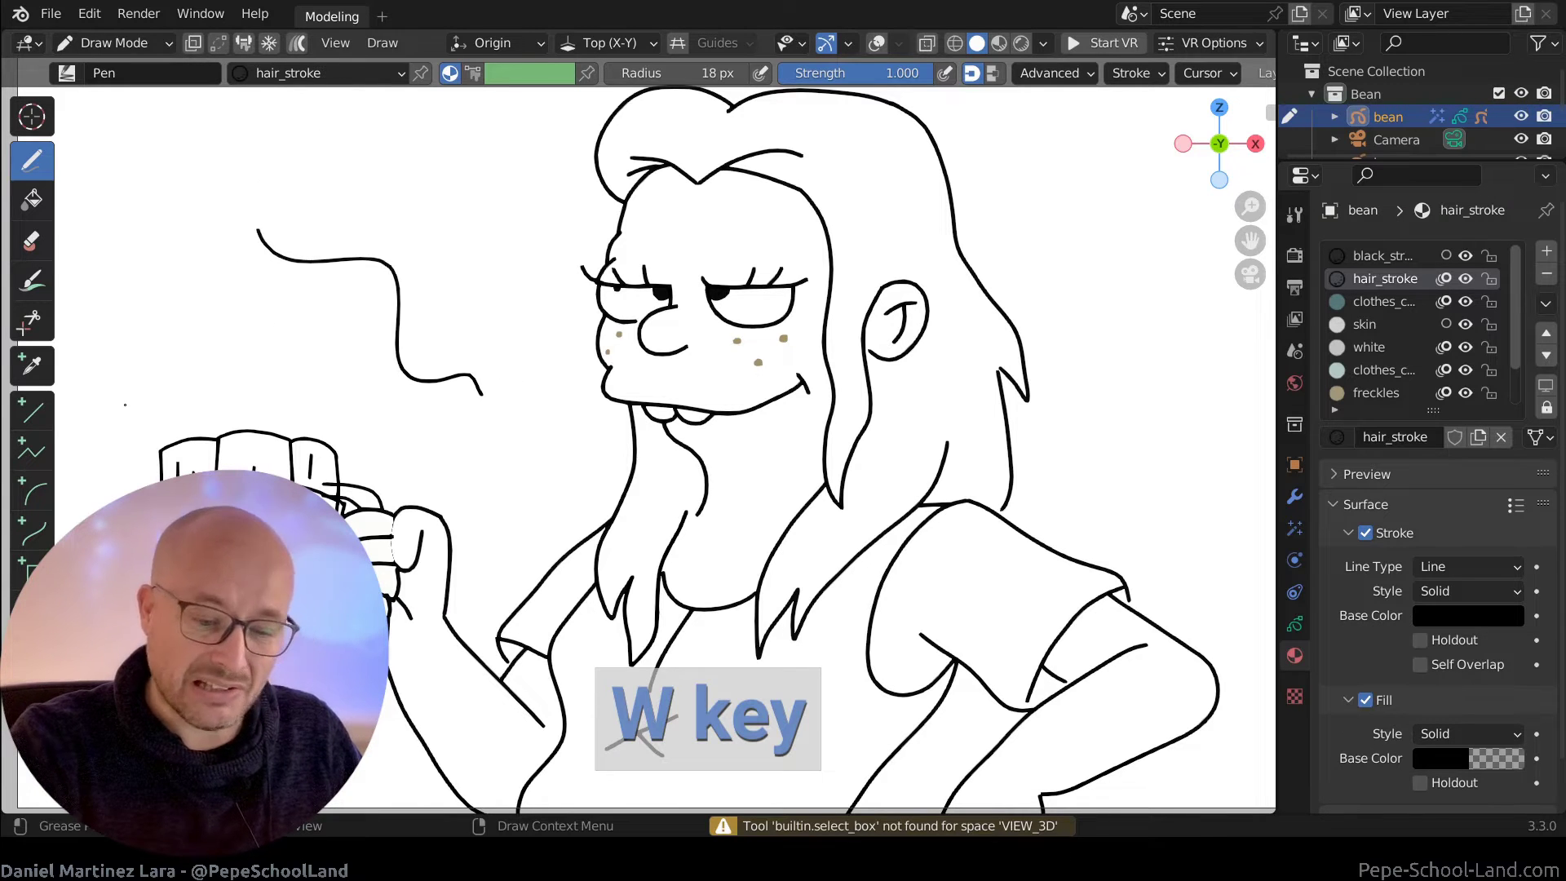
pyautogui.moveTo(481, 391); pyautogui.dragTo(492, 416)
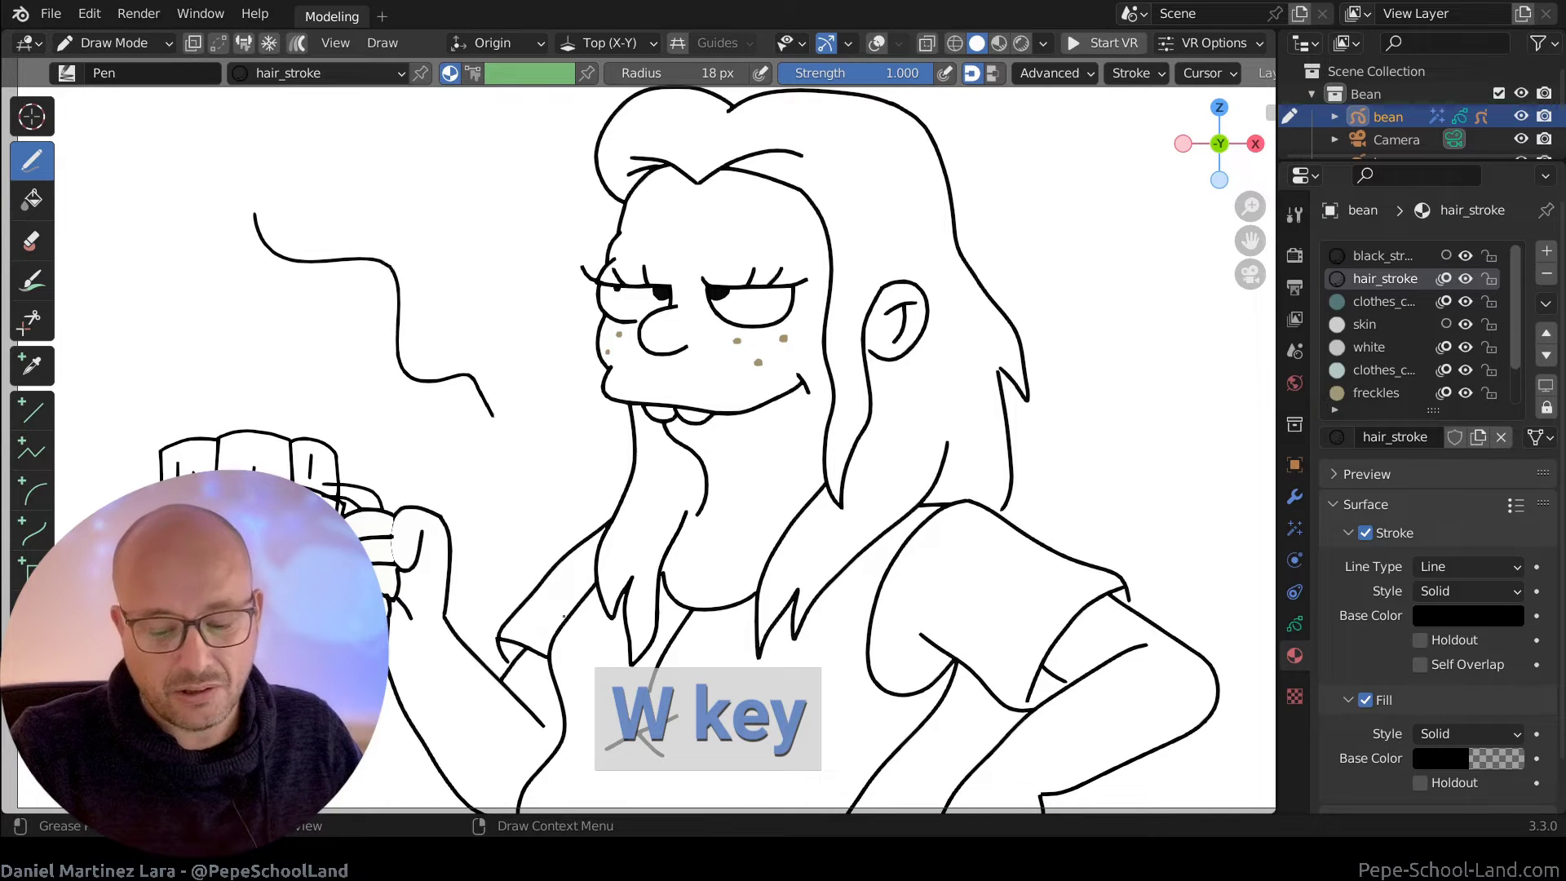
pyautogui.keyDown('shift'); pyautogui.moveTo(1092, 675); pyautogui.dragTo(1001, 552, button='middle'); pyautogui.keyUp('shift')
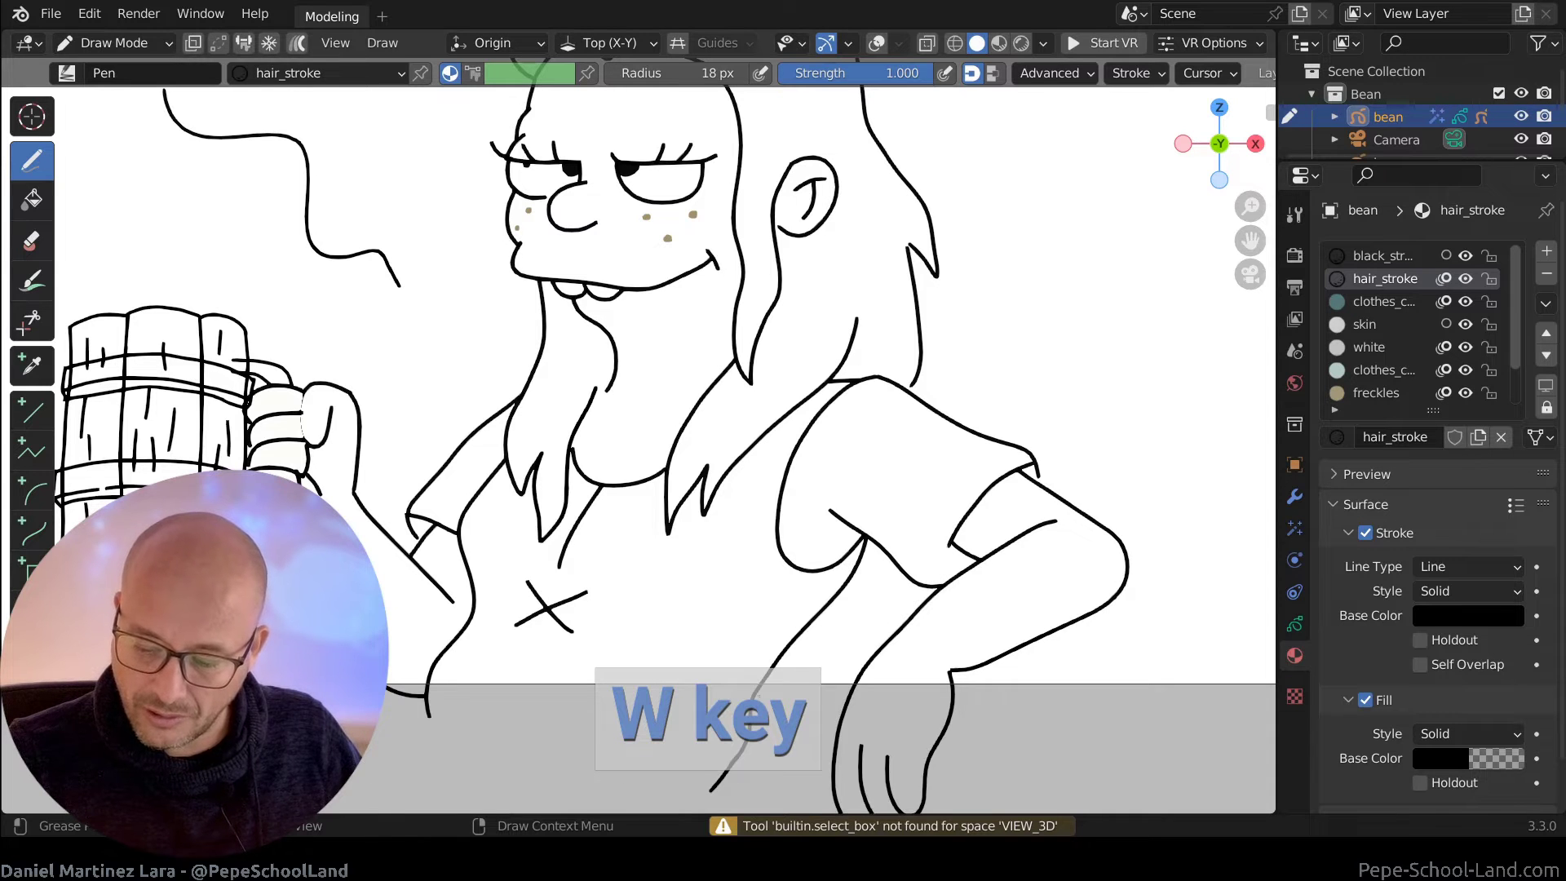
pyautogui.keyDown('shift'); pyautogui.moveTo(765, 590); pyautogui.dragTo(867, 609, button='middle'); pyautogui.keyUp('shift')
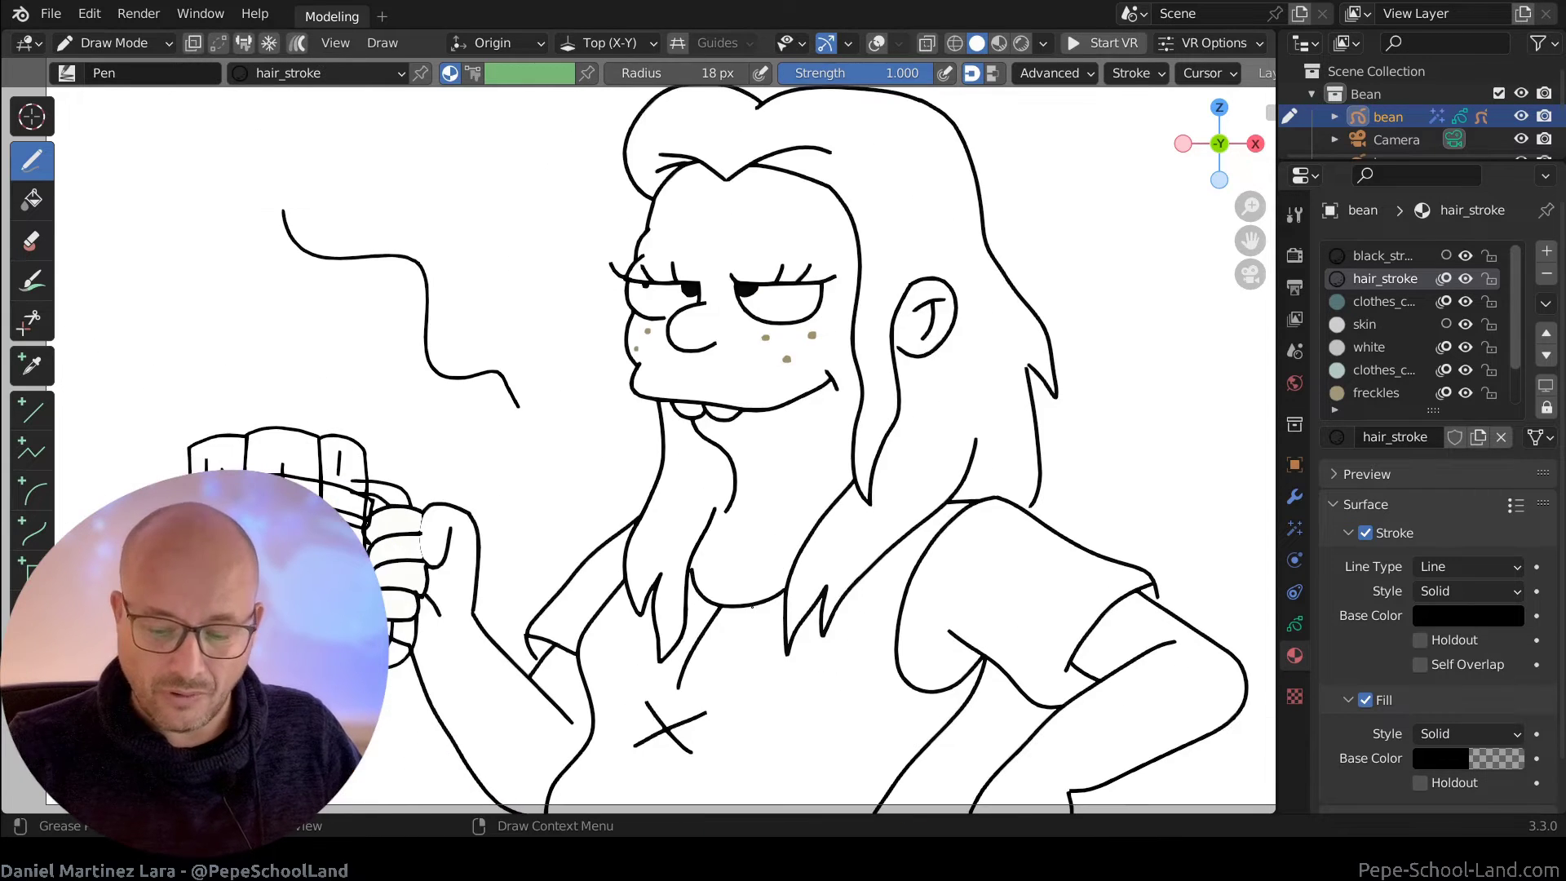
pyautogui.keyDown('shift'); pyautogui.moveTo(752, 607); pyautogui.dragTo(704, 605, button='middle'); pyautogui.keyUp('shift')
pyautogui.keyDown('shift'); pyautogui.moveTo(769, 480); pyautogui.dragTo(723, 479, button='middle'); pyautogui.keyUp('shift')
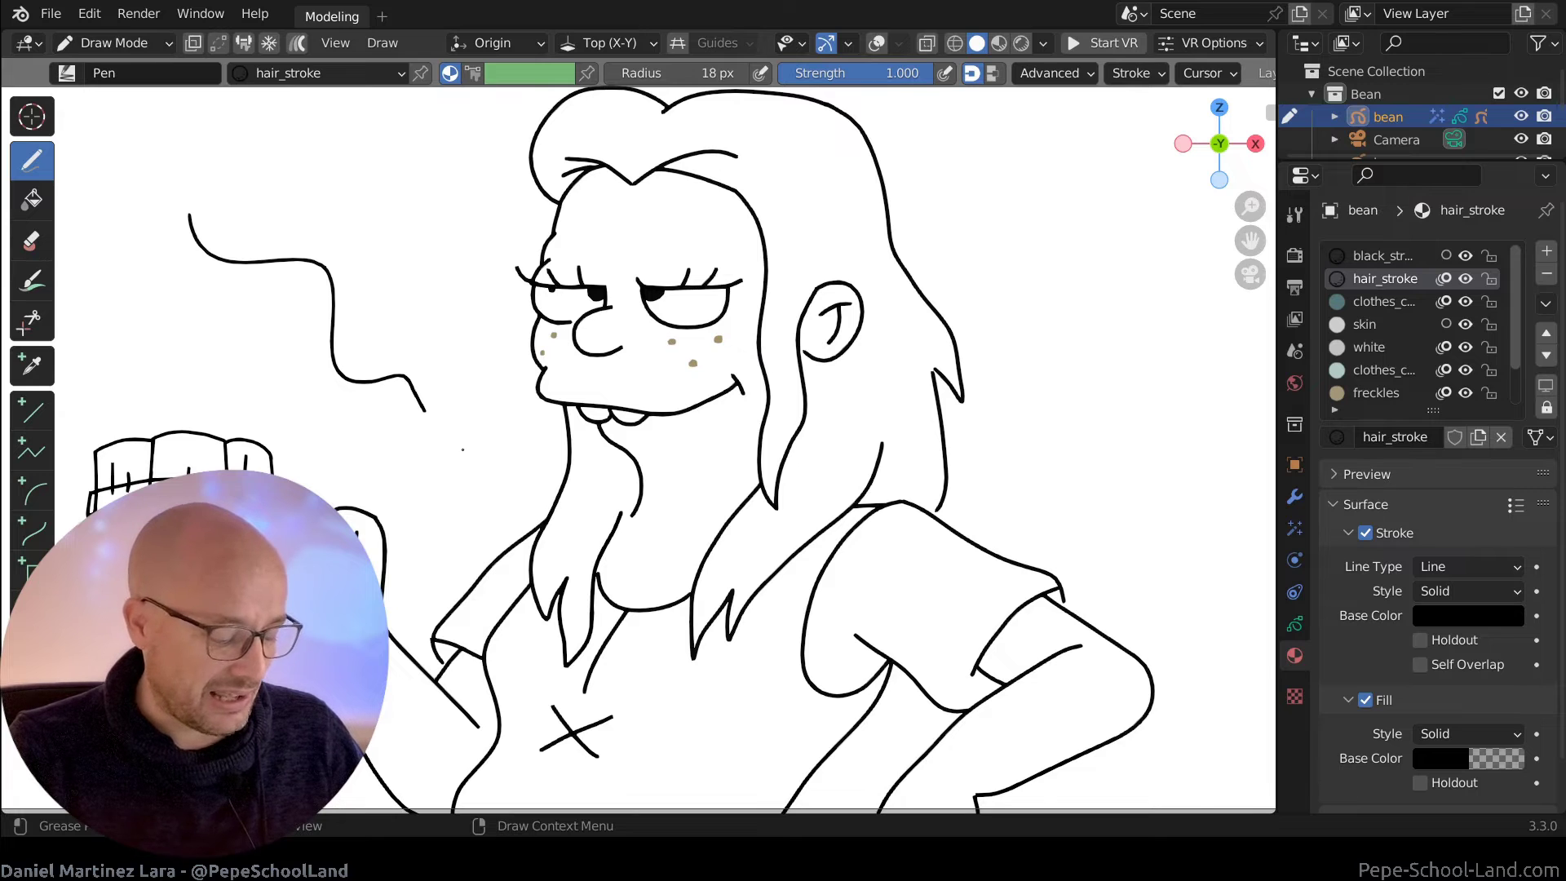
pyautogui.press('e')
pyautogui.moveTo(454, 384); pyautogui.dragTo(422, 466)
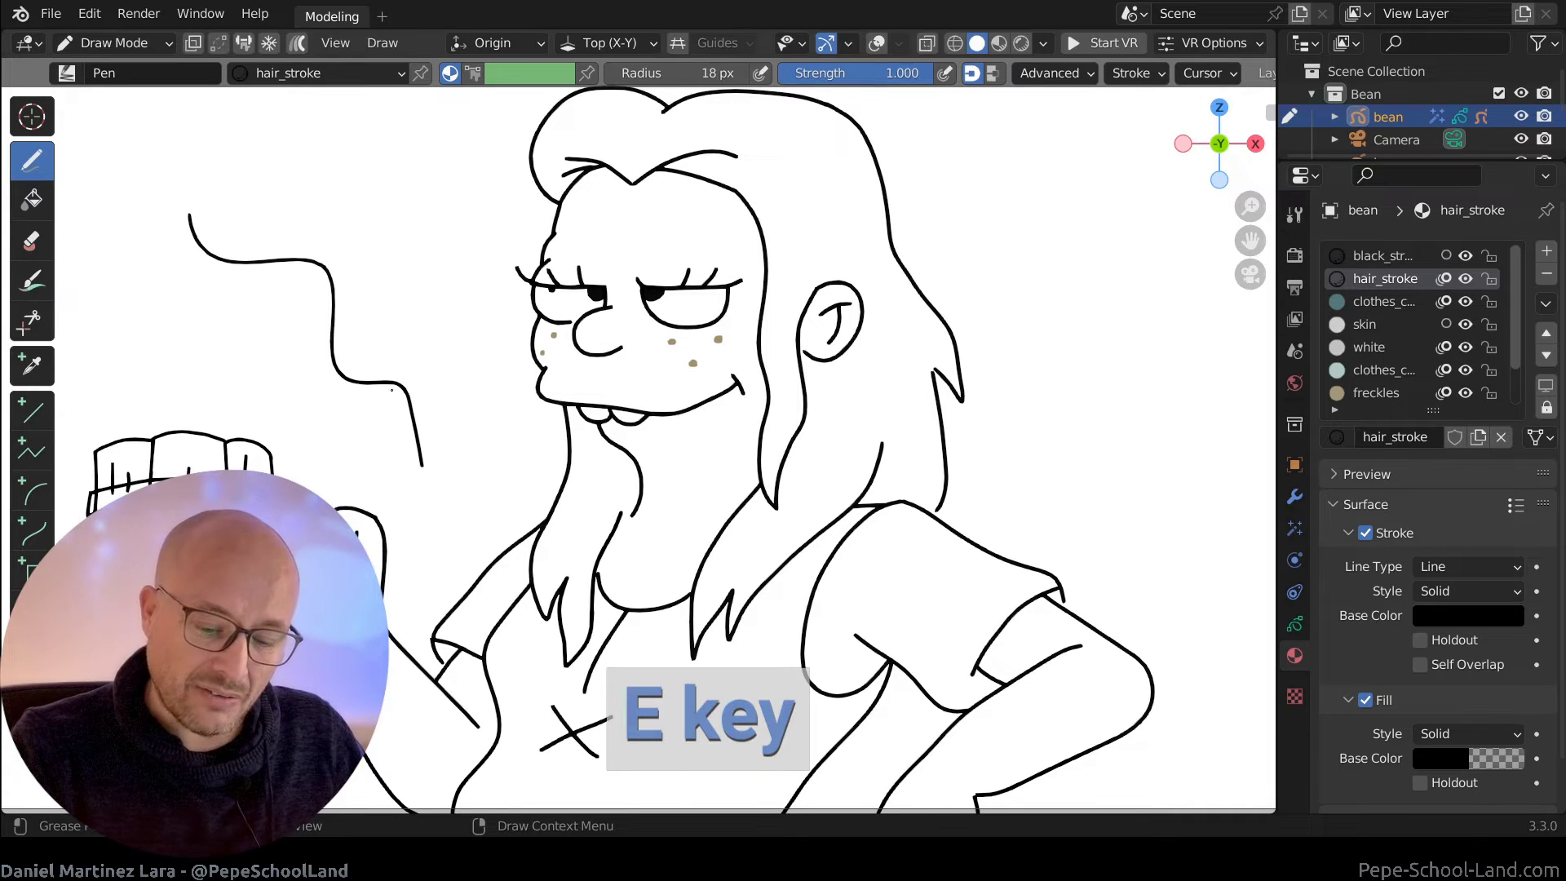
pyautogui.moveTo(416, 221)
pyautogui.mouseDown()
pyautogui.moveTo(441, 321)
pyautogui.moveTo(405, 286)
pyautogui.moveTo(414, 269)
pyautogui.mouseUp()
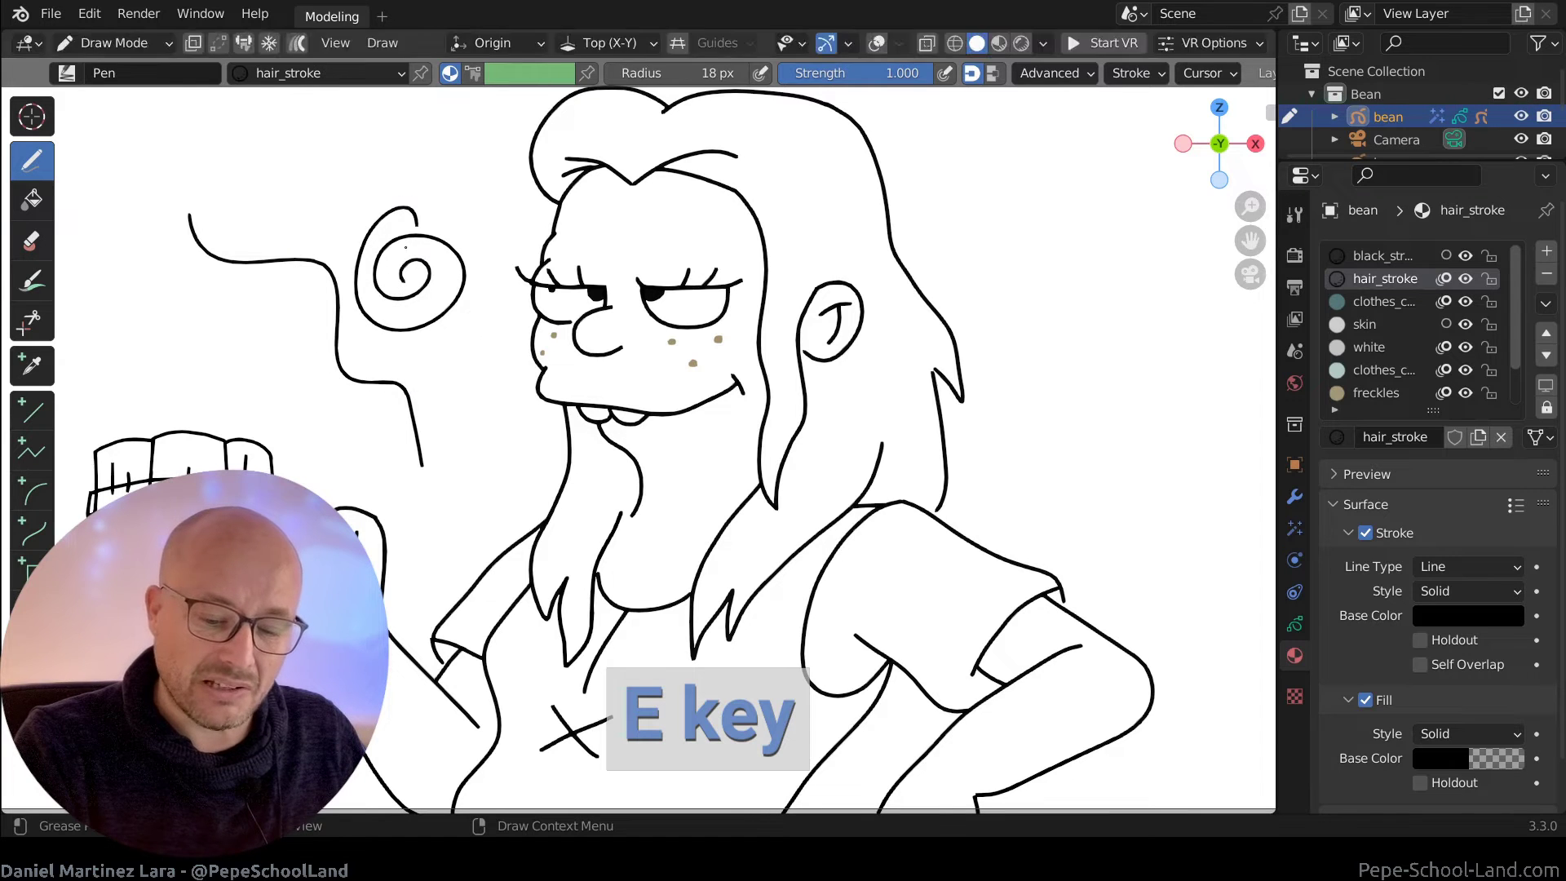
pyautogui.press('f')
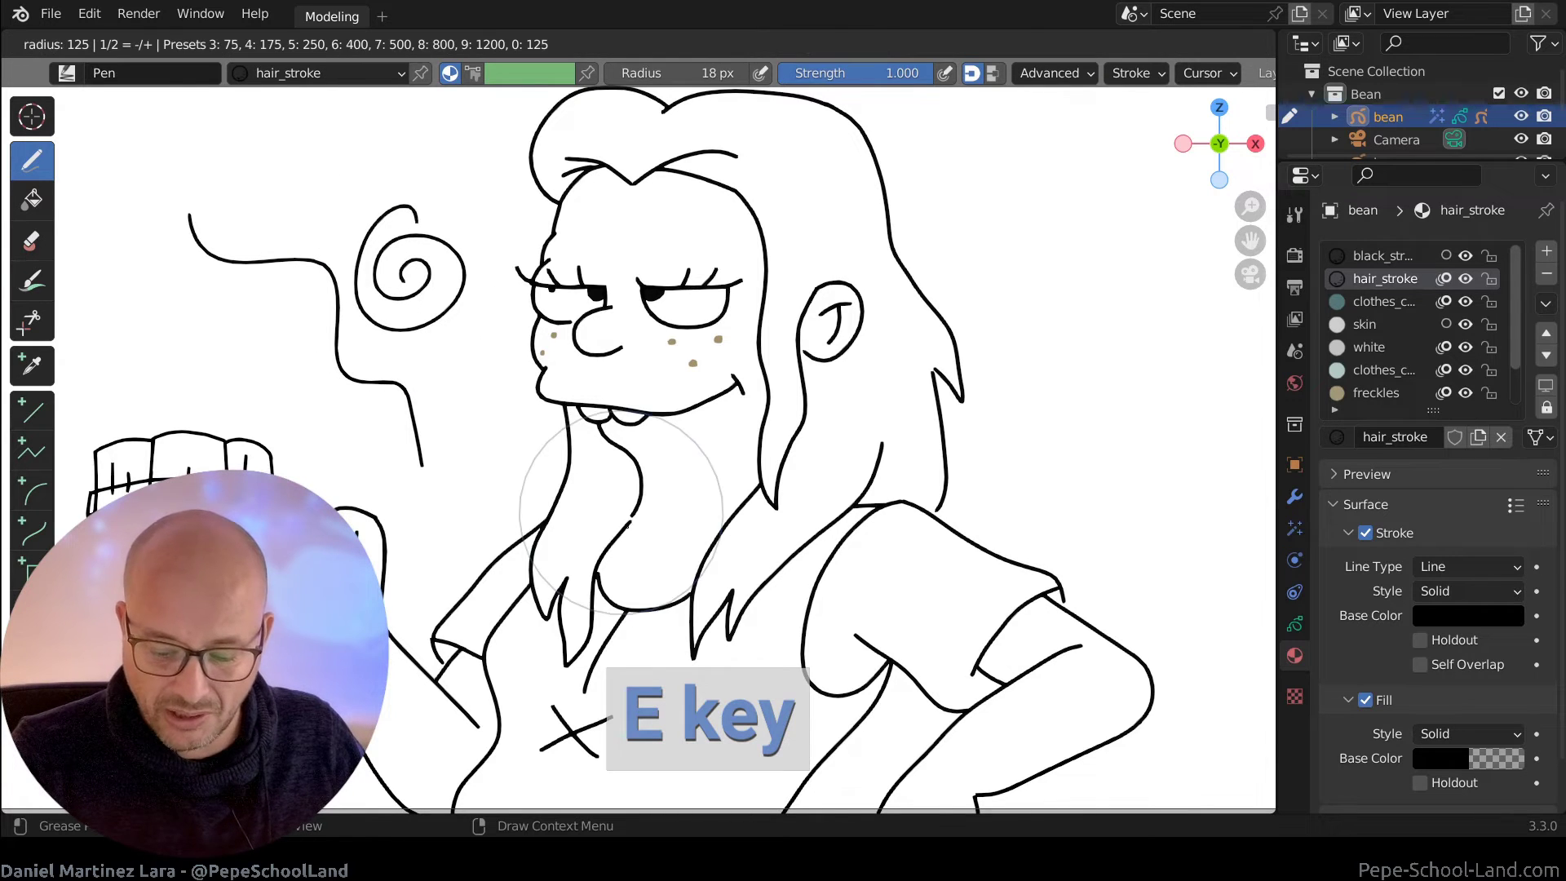
pyautogui.press('Escape')
pyautogui.press('f')
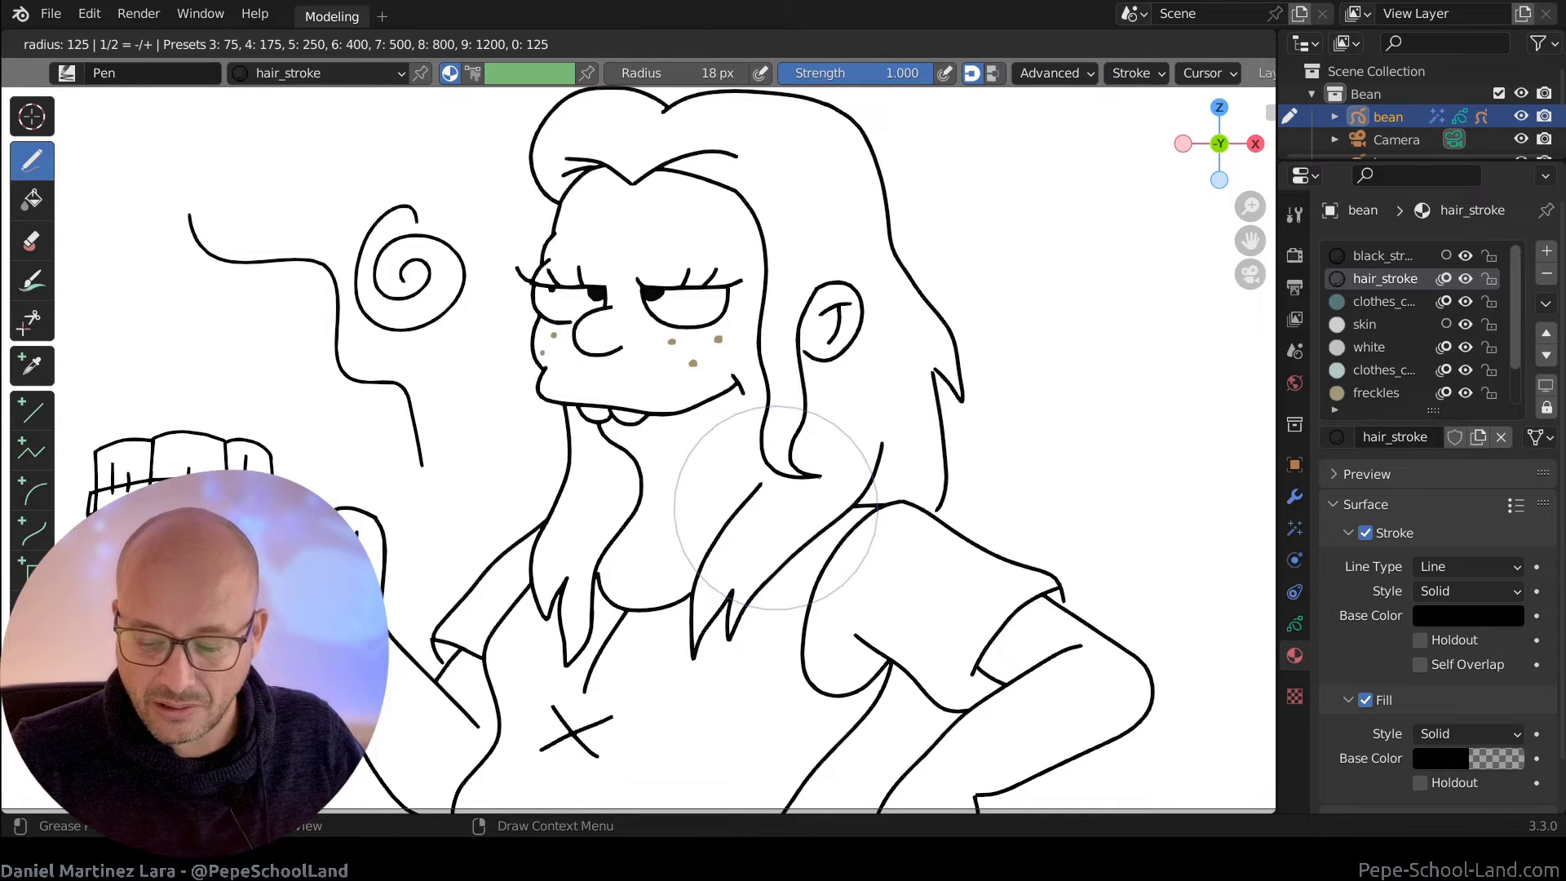
pyautogui.press('Escape')
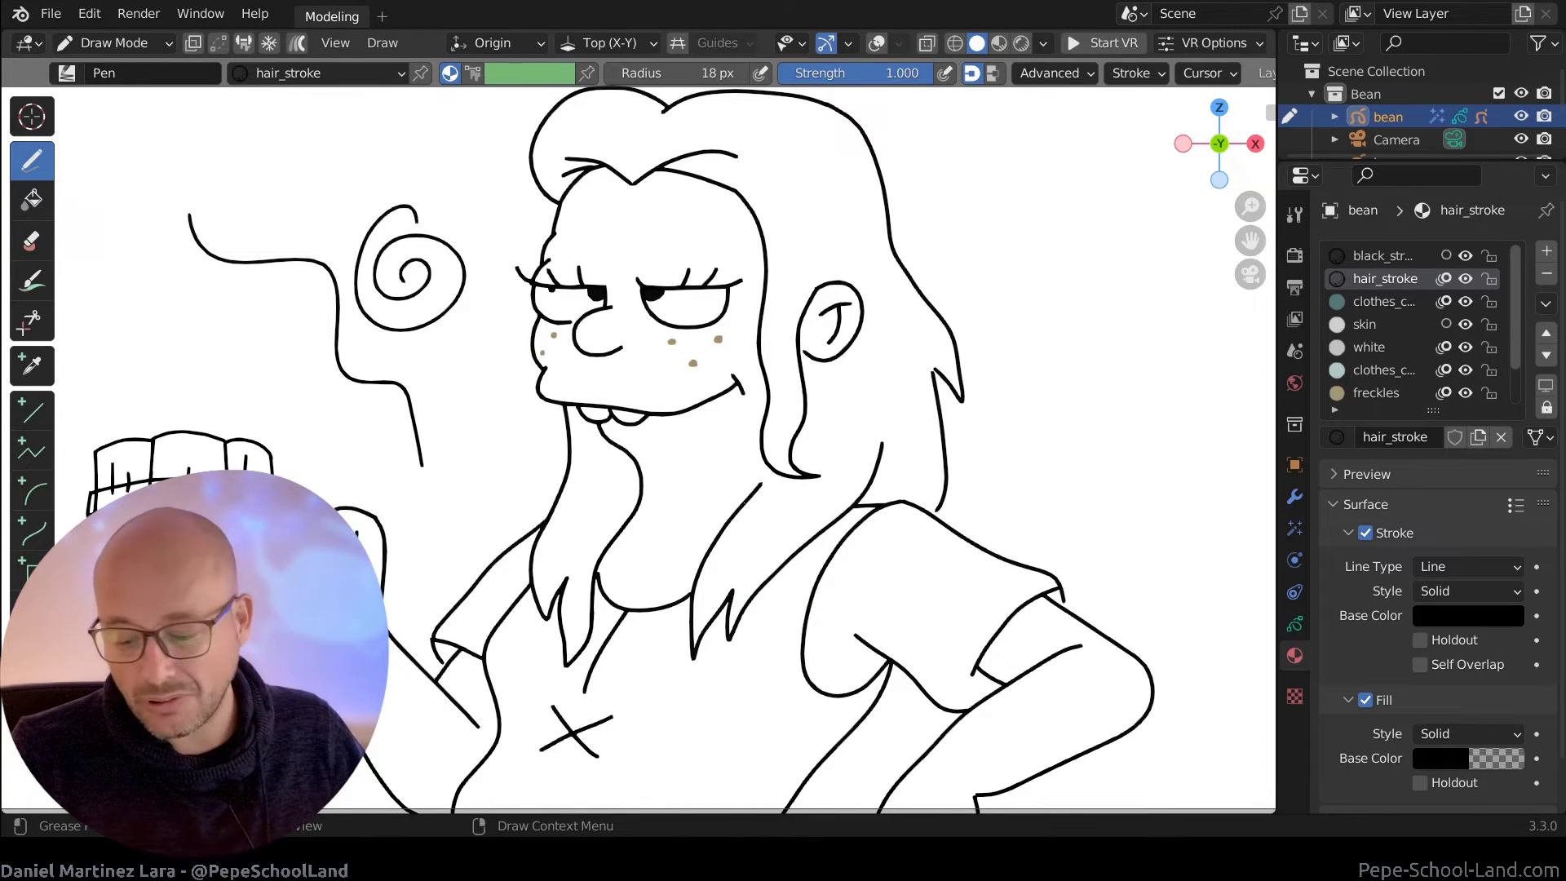
pyautogui.press('w')
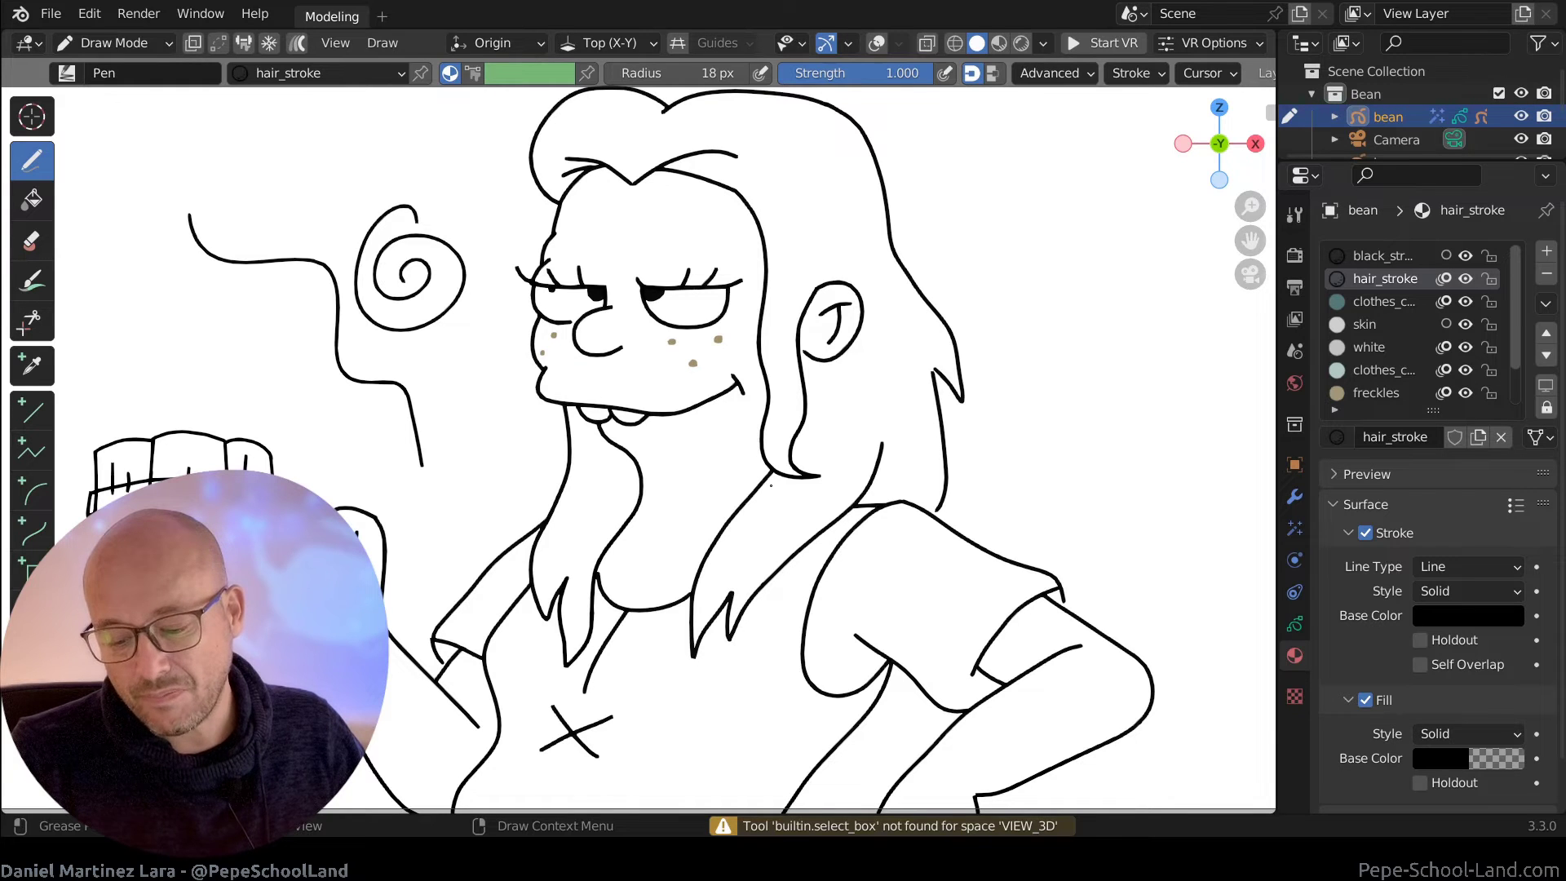
pyautogui.press('f')
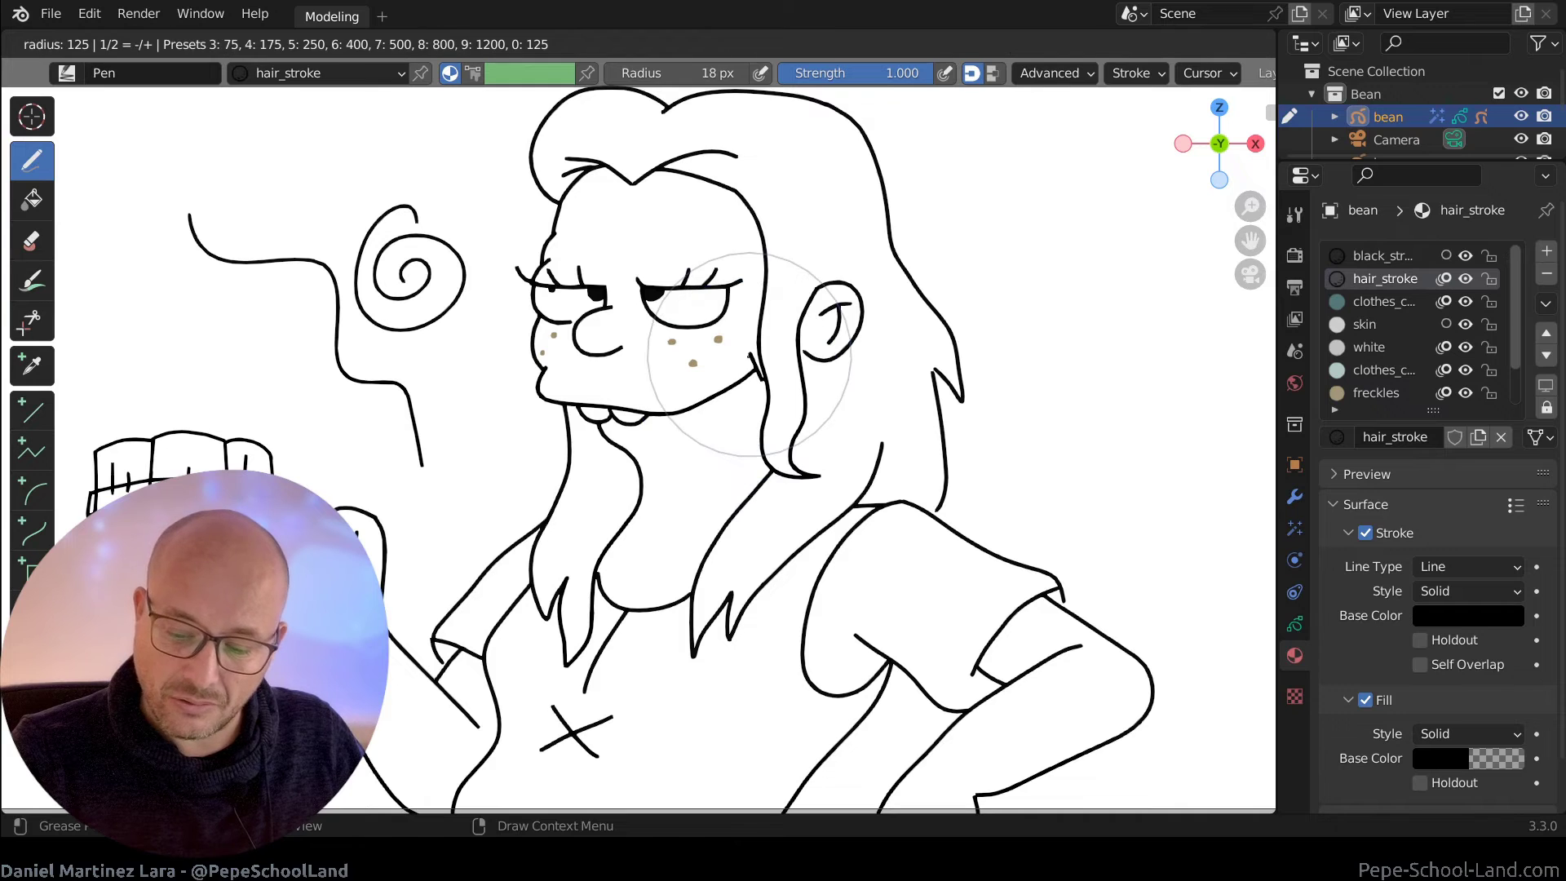
pyautogui.press('Escape')
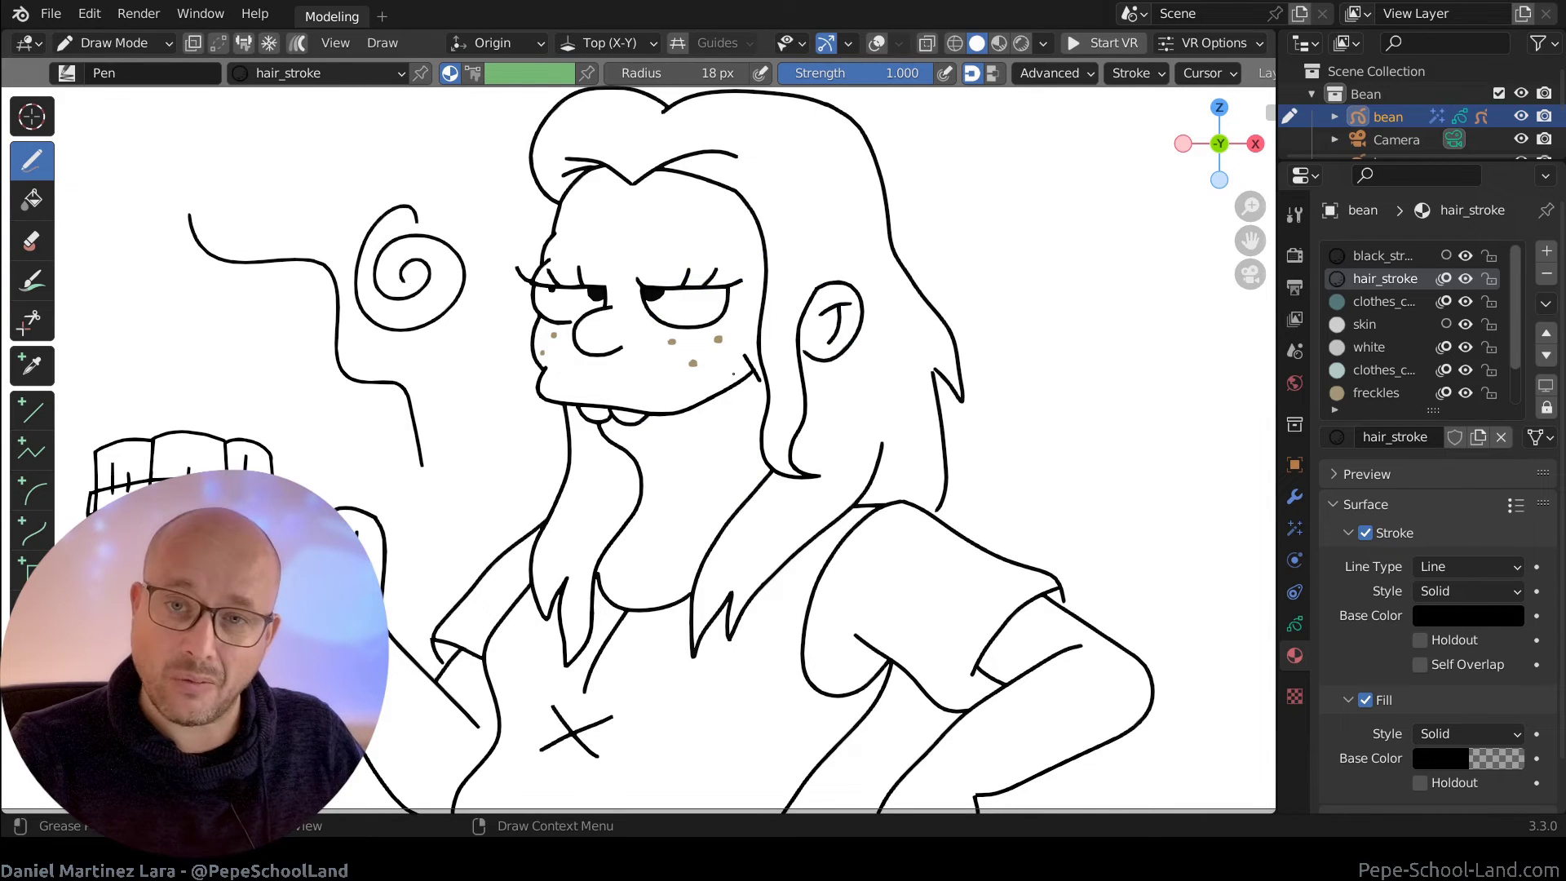
pyautogui.press('f')
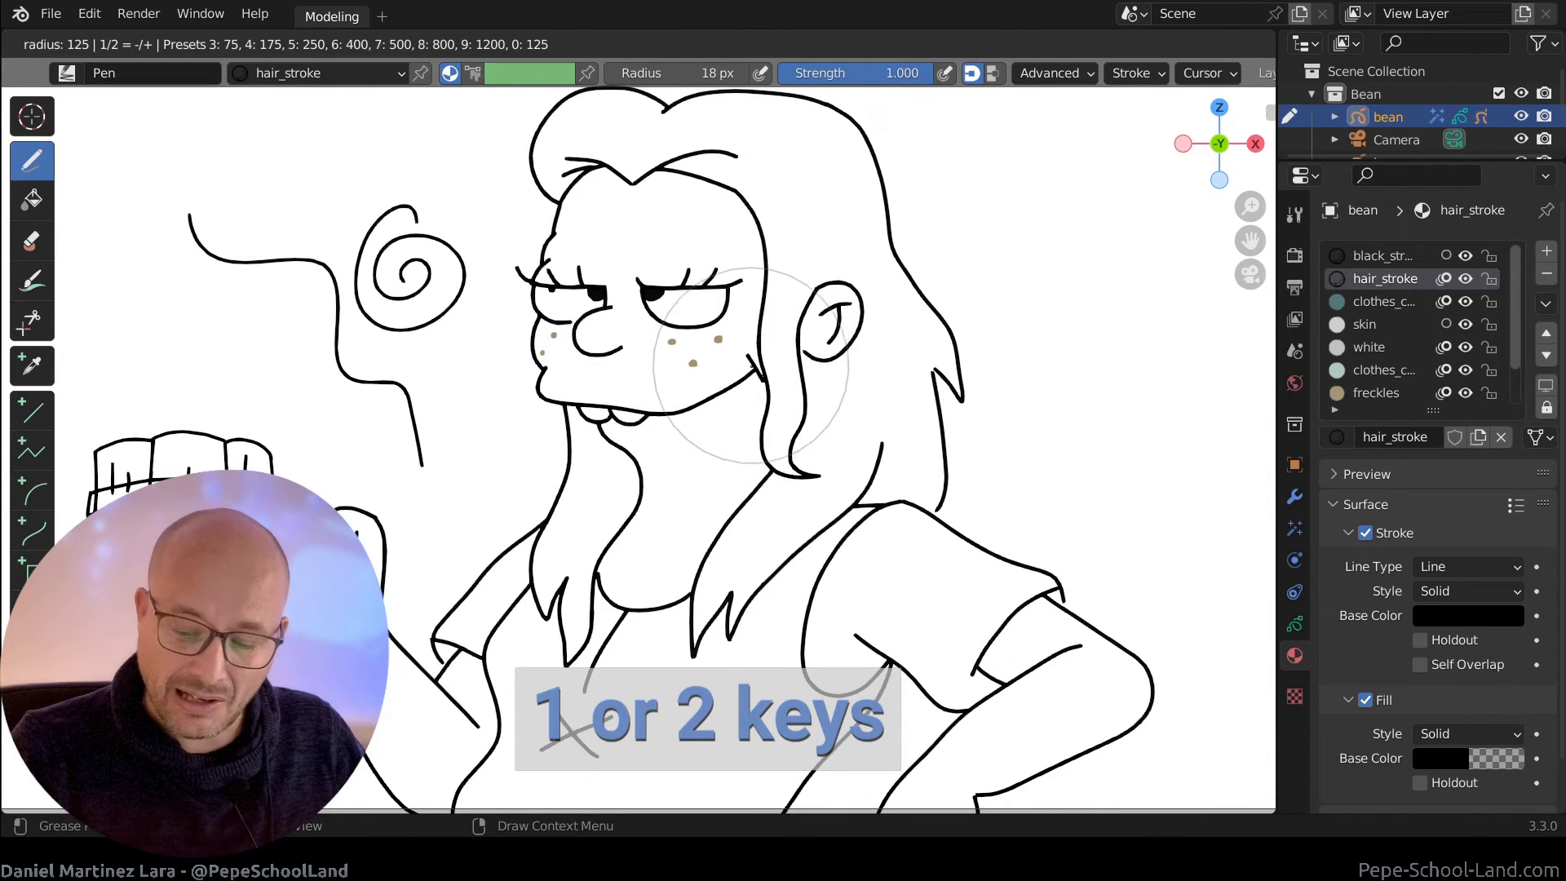
pyautogui.press('1')
pyautogui.press('1')
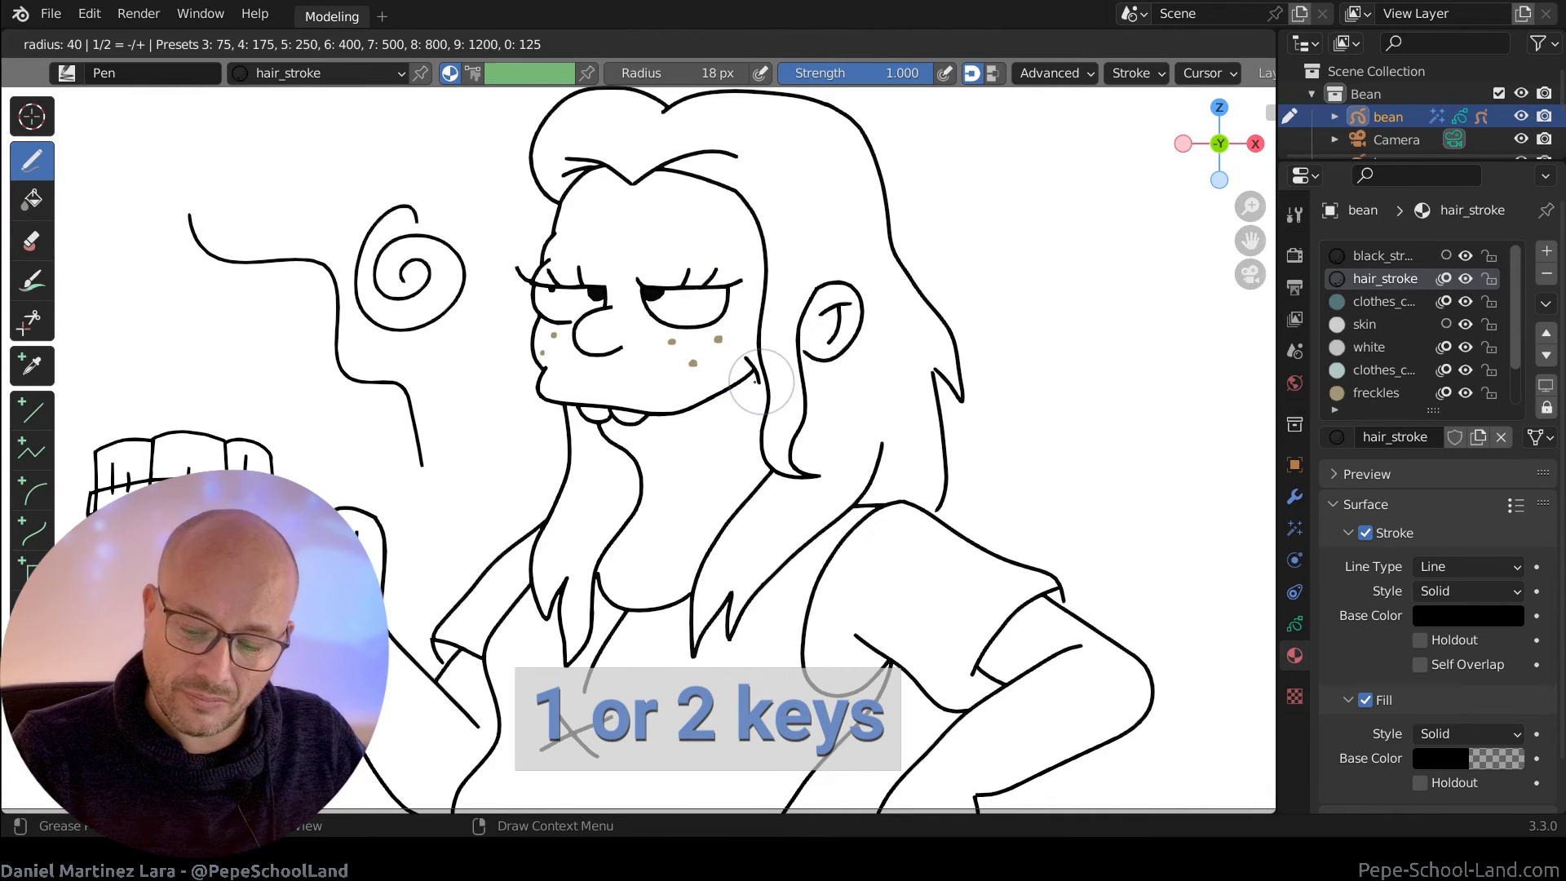
pyautogui.click(783, 366)
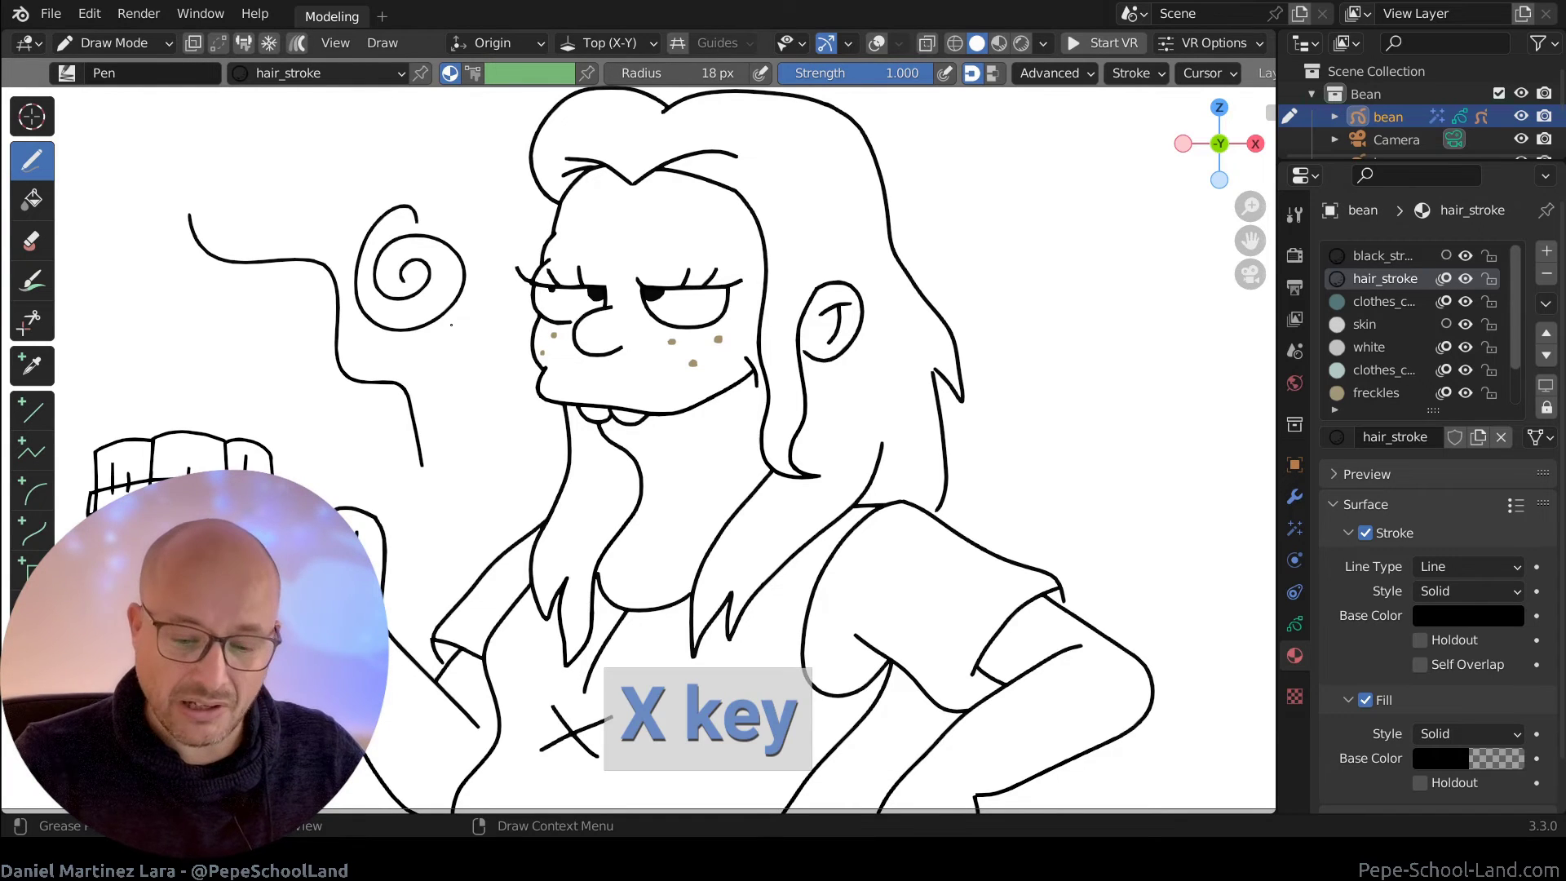
# - Delete the upper-left swirl, wavy line and cheek freckles, restoring the deleted chin stroke
pyautogui.hotkey('ctrl', 'z')
pyautogui.hotkey('ctrl', 'z')
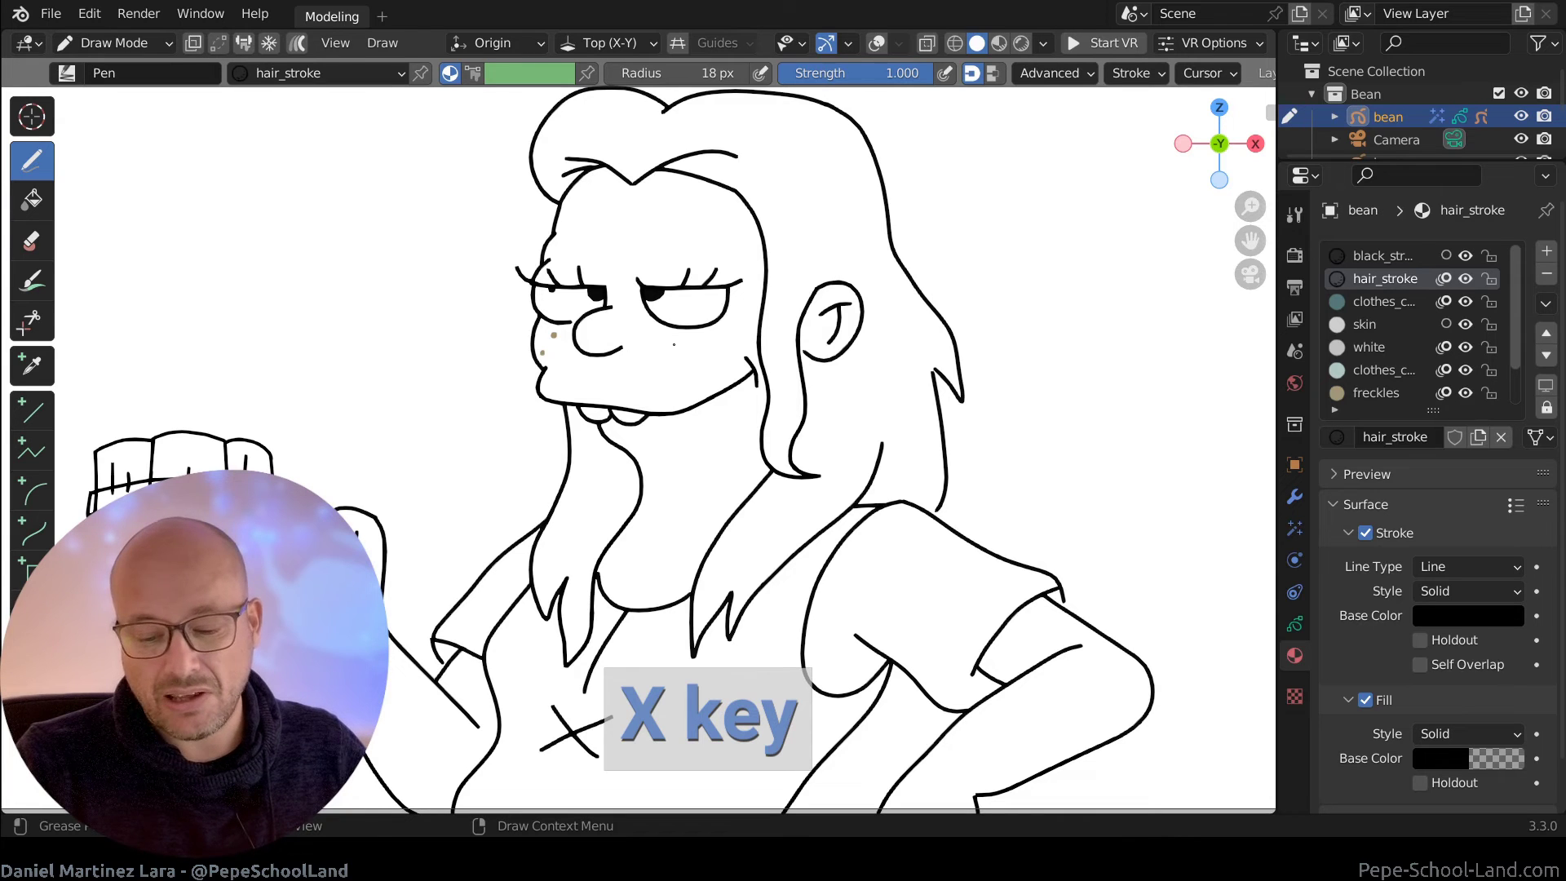
pyautogui.hotkey('ctrl', 'z')
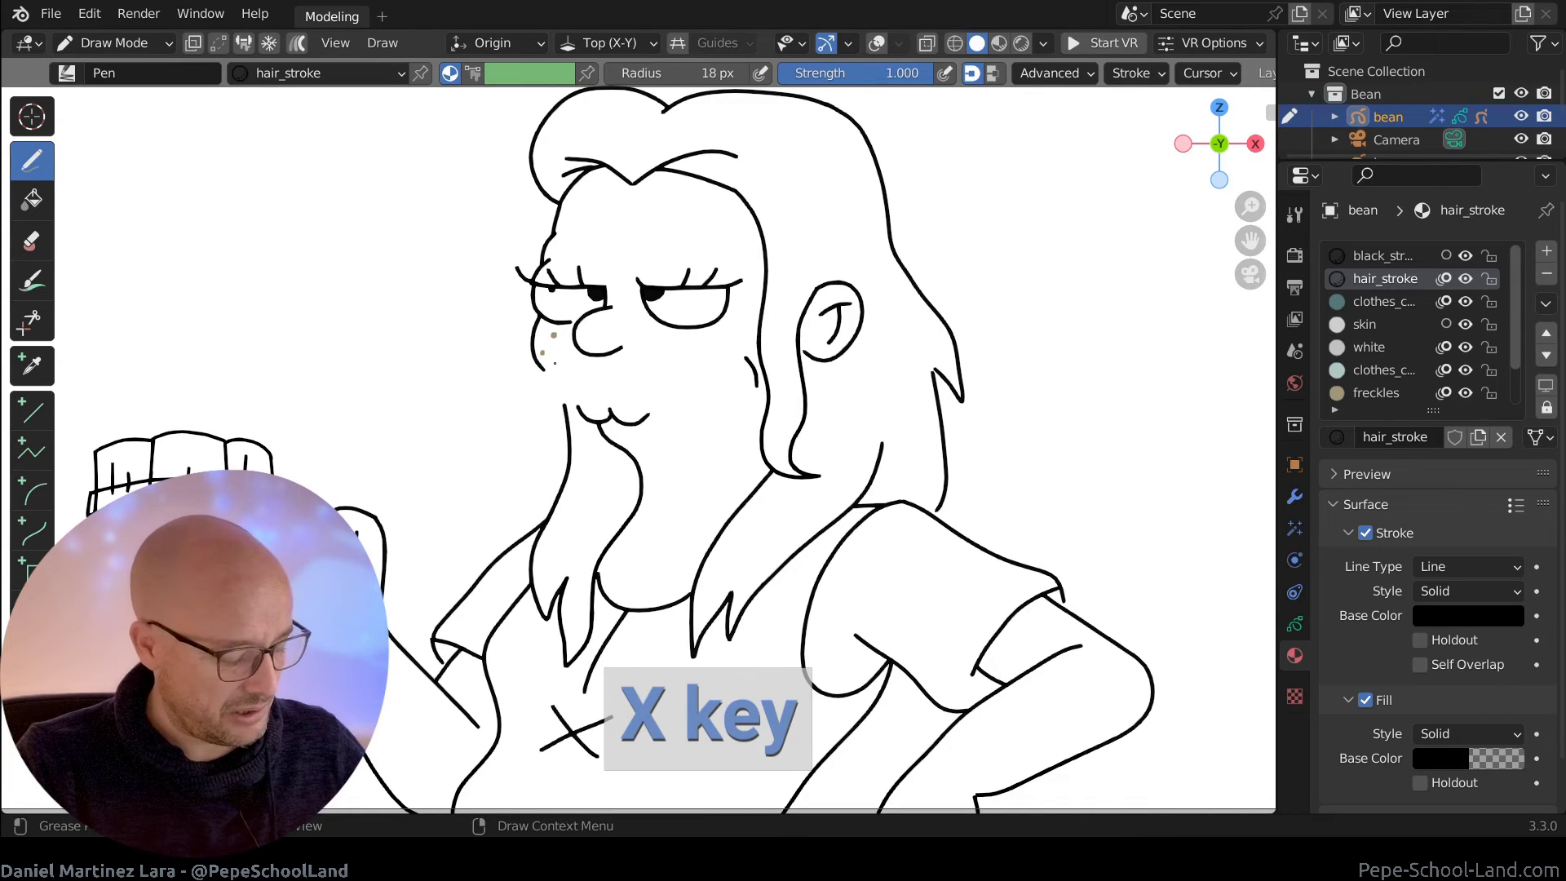
pyautogui.hotkey('ctrl', 'shift', 'z')
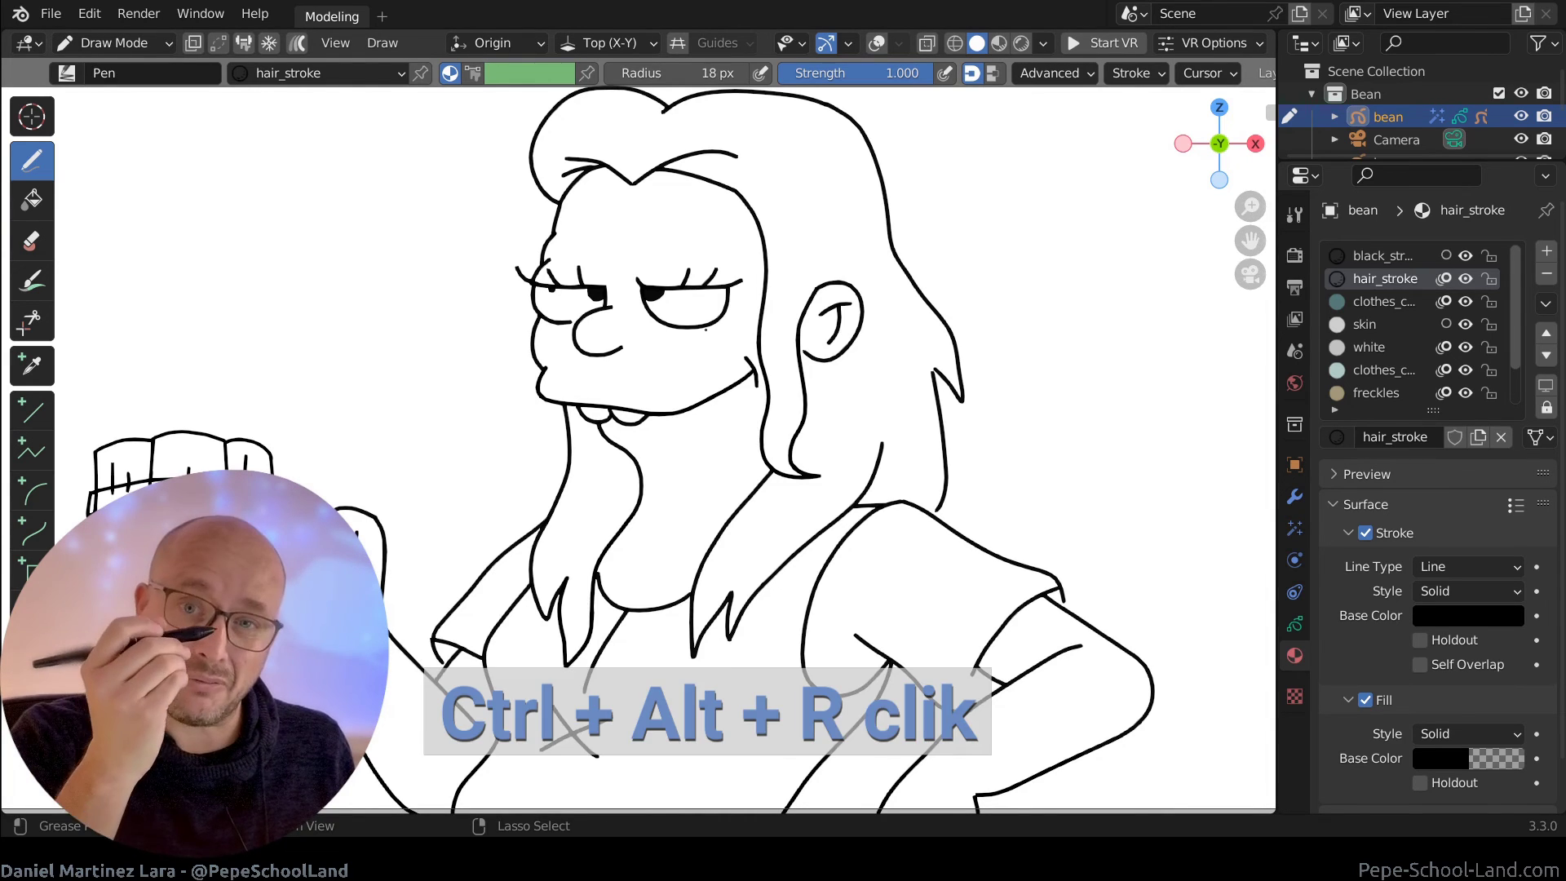
# - Lasso-erase the right eye, ear, nose and mouth strokes from the character's face
pyautogui.moveTo(502, 205)
pyautogui.keyDown('ctrl'); pyautogui.keyDown('alt'); pyautogui.mouseDown(button='right')
pyautogui.moveTo(420, 345)
pyautogui.moveTo(432, 421)
pyautogui.moveTo(512, 209)
pyautogui.mouseUp(button='right'); pyautogui.keyUp('alt'); pyautogui.keyUp('ctrl')
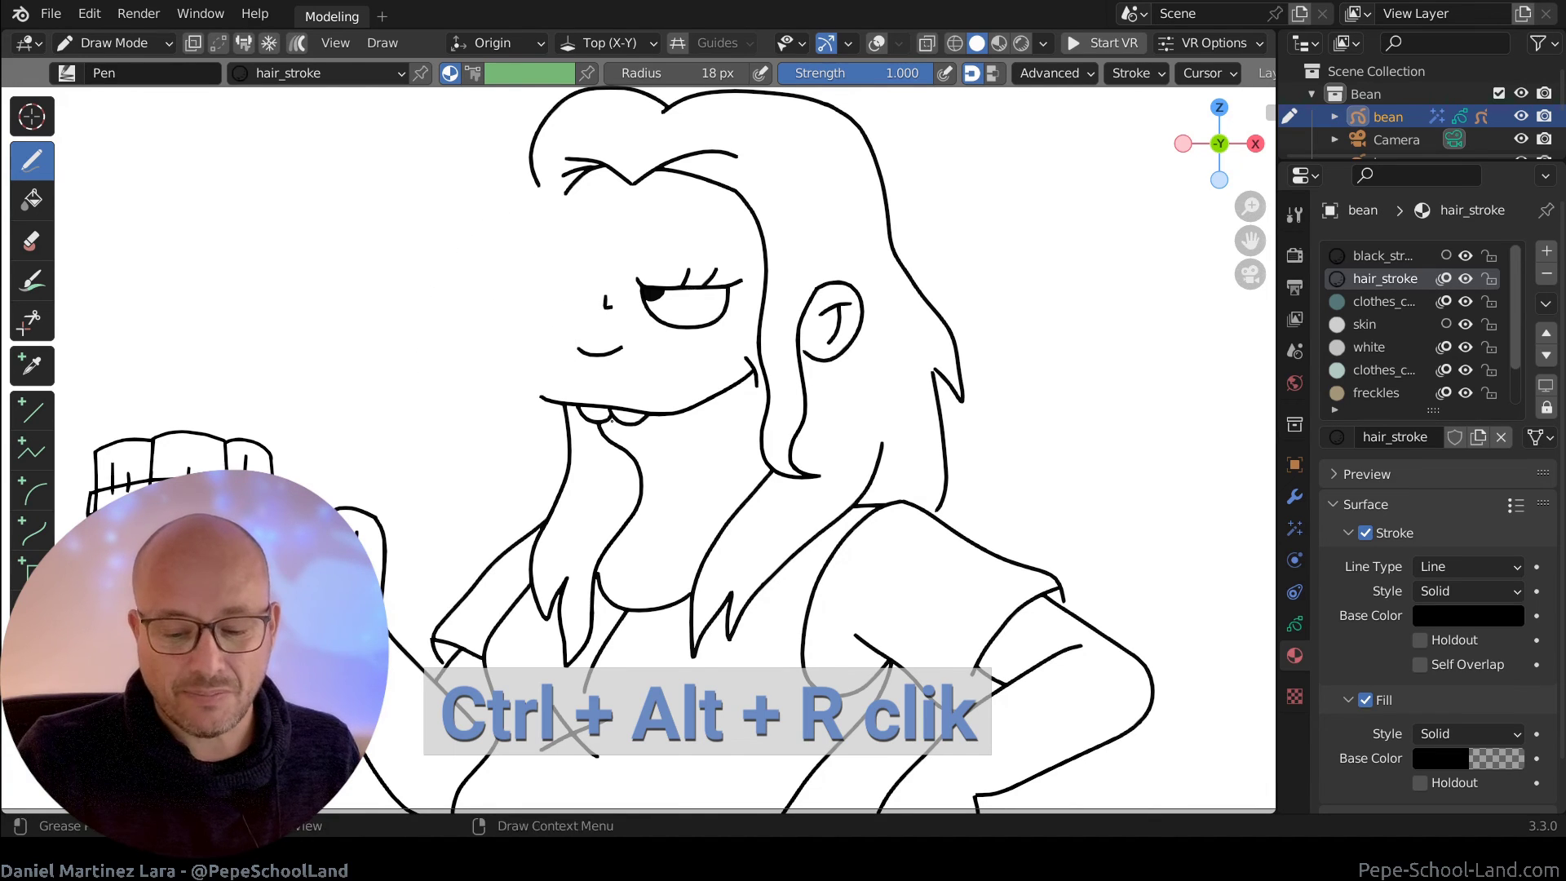
pyautogui.keyDown('ctrl'); pyautogui.keyDown('alt'); pyautogui.moveTo(656, 344); pyautogui.dragTo(660, 343, button='right'); pyautogui.keyUp('alt'); pyautogui.keyUp('ctrl')
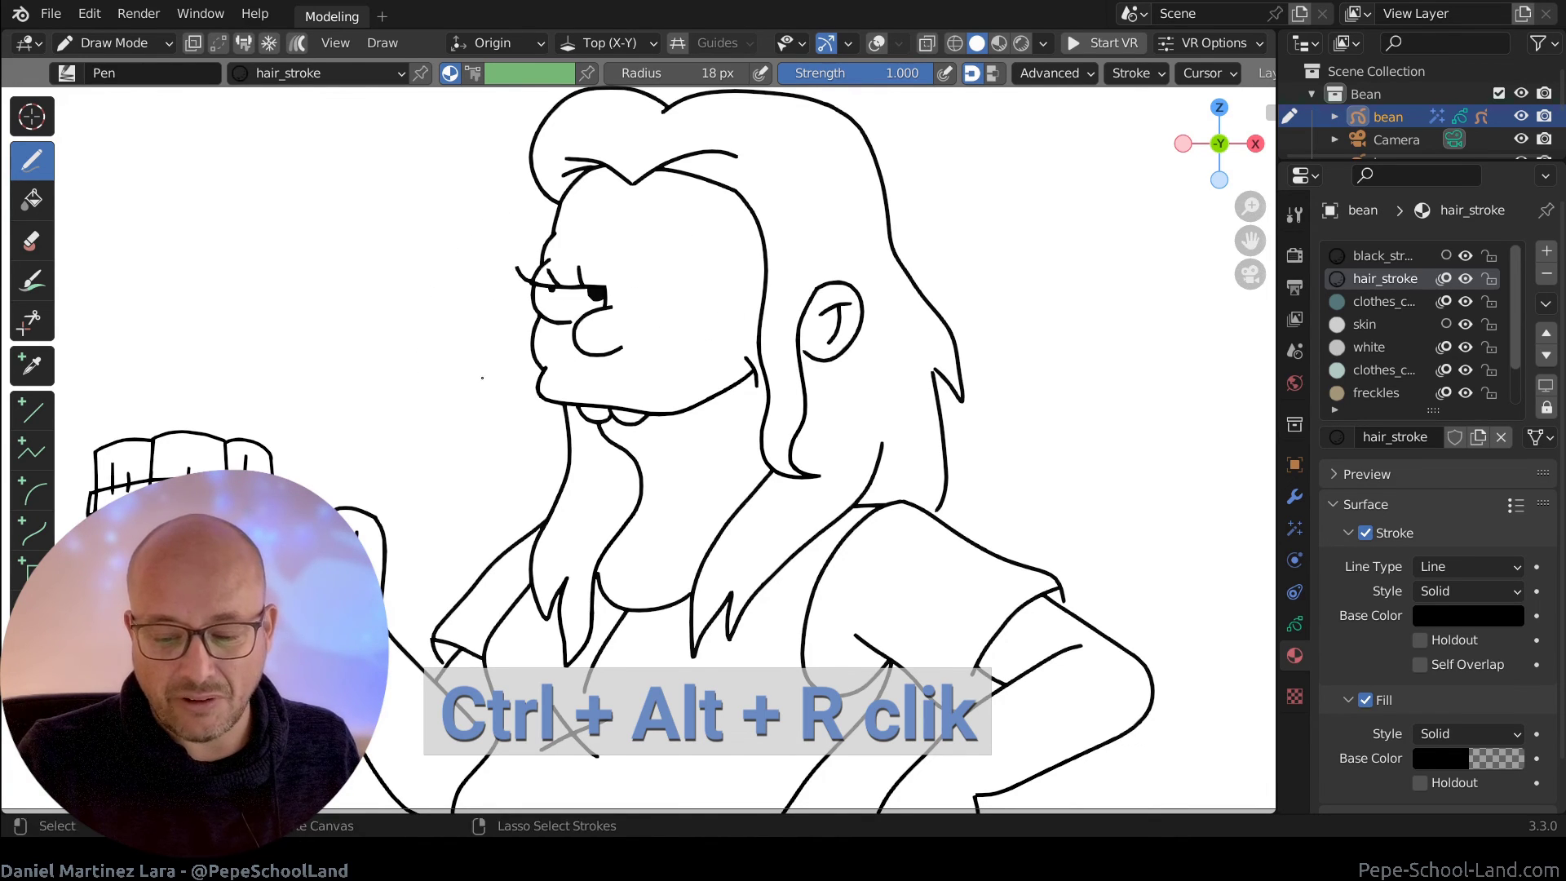
pyautogui.keyDown('ctrl'); pyautogui.keyDown('alt'); pyautogui.moveTo(859, 262); pyautogui.dragTo(819, 279, button='right'); pyautogui.keyUp('alt'); pyautogui.keyUp('ctrl')
pyautogui.keyDown('ctrl'); pyautogui.keyDown('alt'); pyautogui.moveTo(819, 380); pyautogui.dragTo(810, 365, button='right'); pyautogui.keyUp('alt'); pyautogui.keyUp('ctrl')
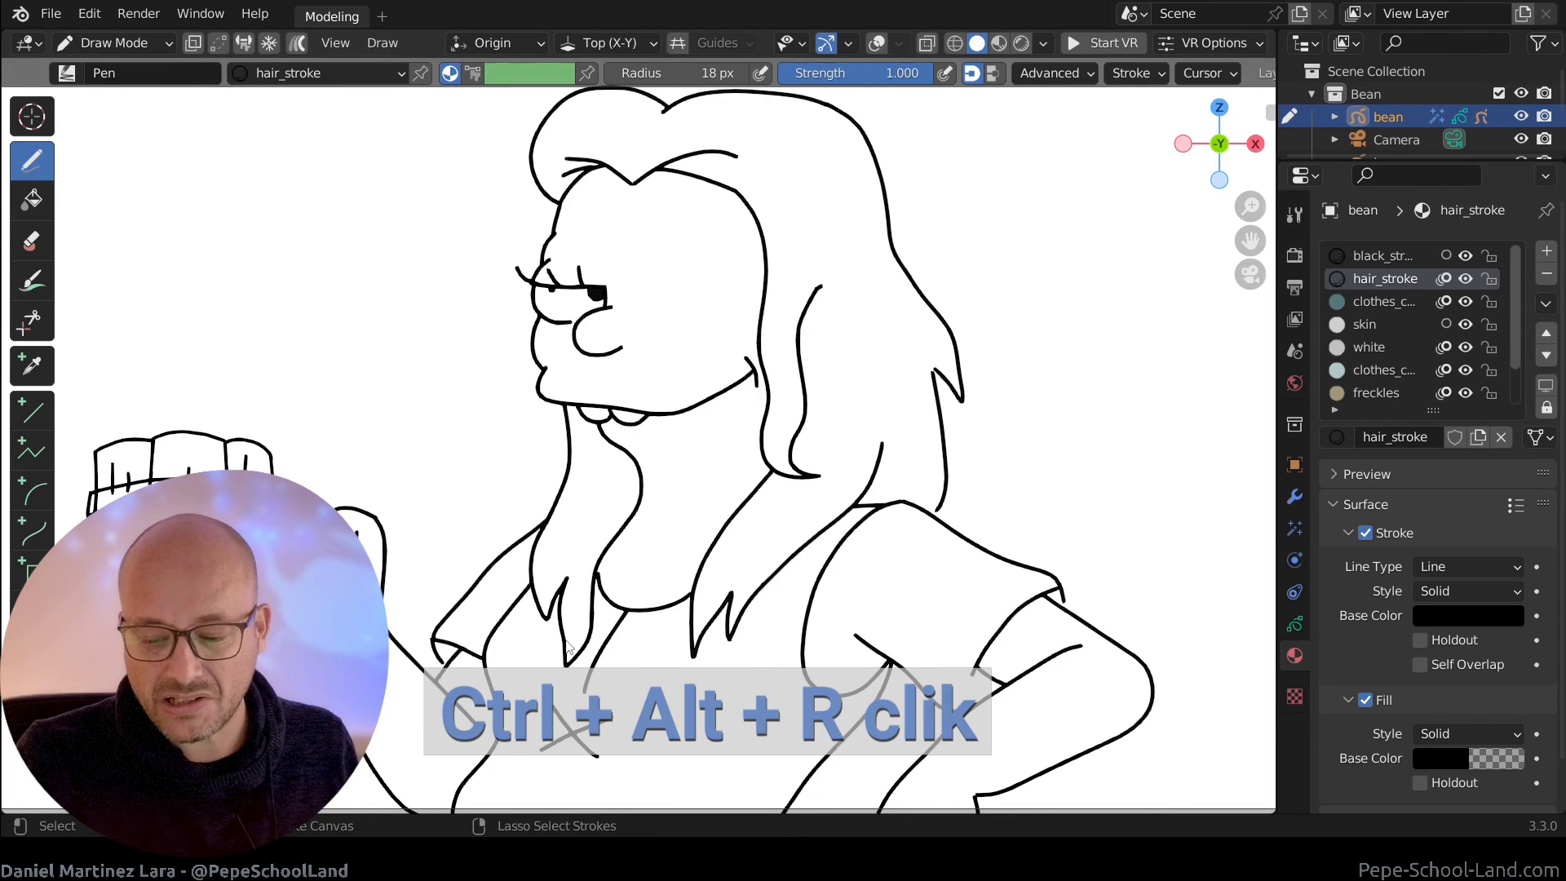
pyautogui.keyDown('ctrl'); pyautogui.keyDown('alt'); pyautogui.moveTo(646, 318); pyautogui.dragTo(597, 305, button='right'); pyautogui.keyUp('alt'); pyautogui.keyUp('ctrl')
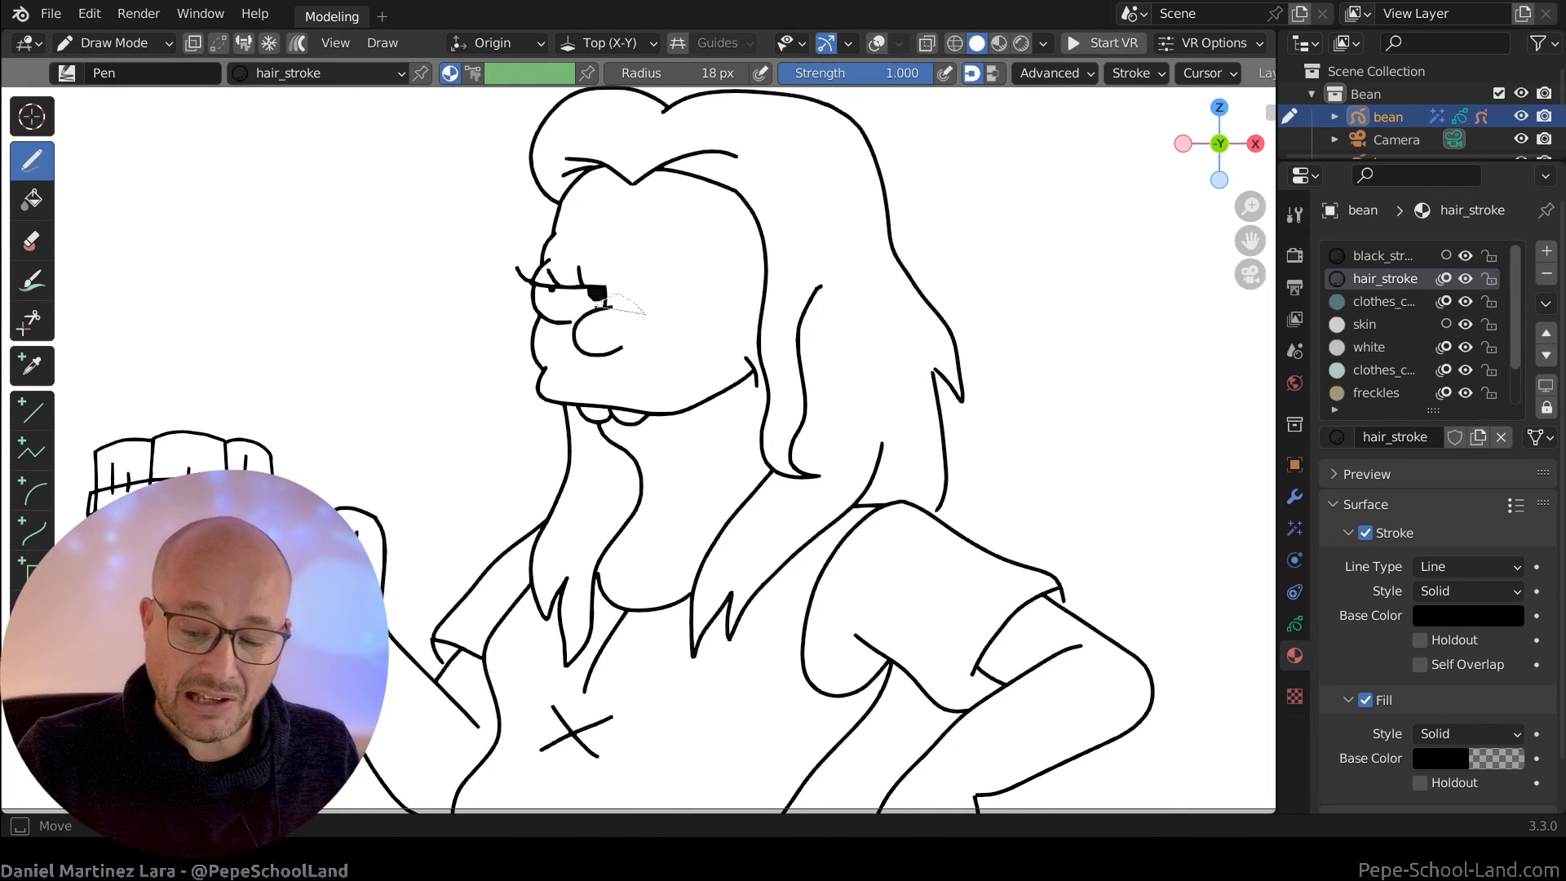
pyautogui.keyDown('ctrl'); pyautogui.keyDown('alt'); pyautogui.moveTo(674, 347); pyautogui.dragTo(662, 350, button='right'); pyautogui.keyUp('alt'); pyautogui.keyUp('ctrl')
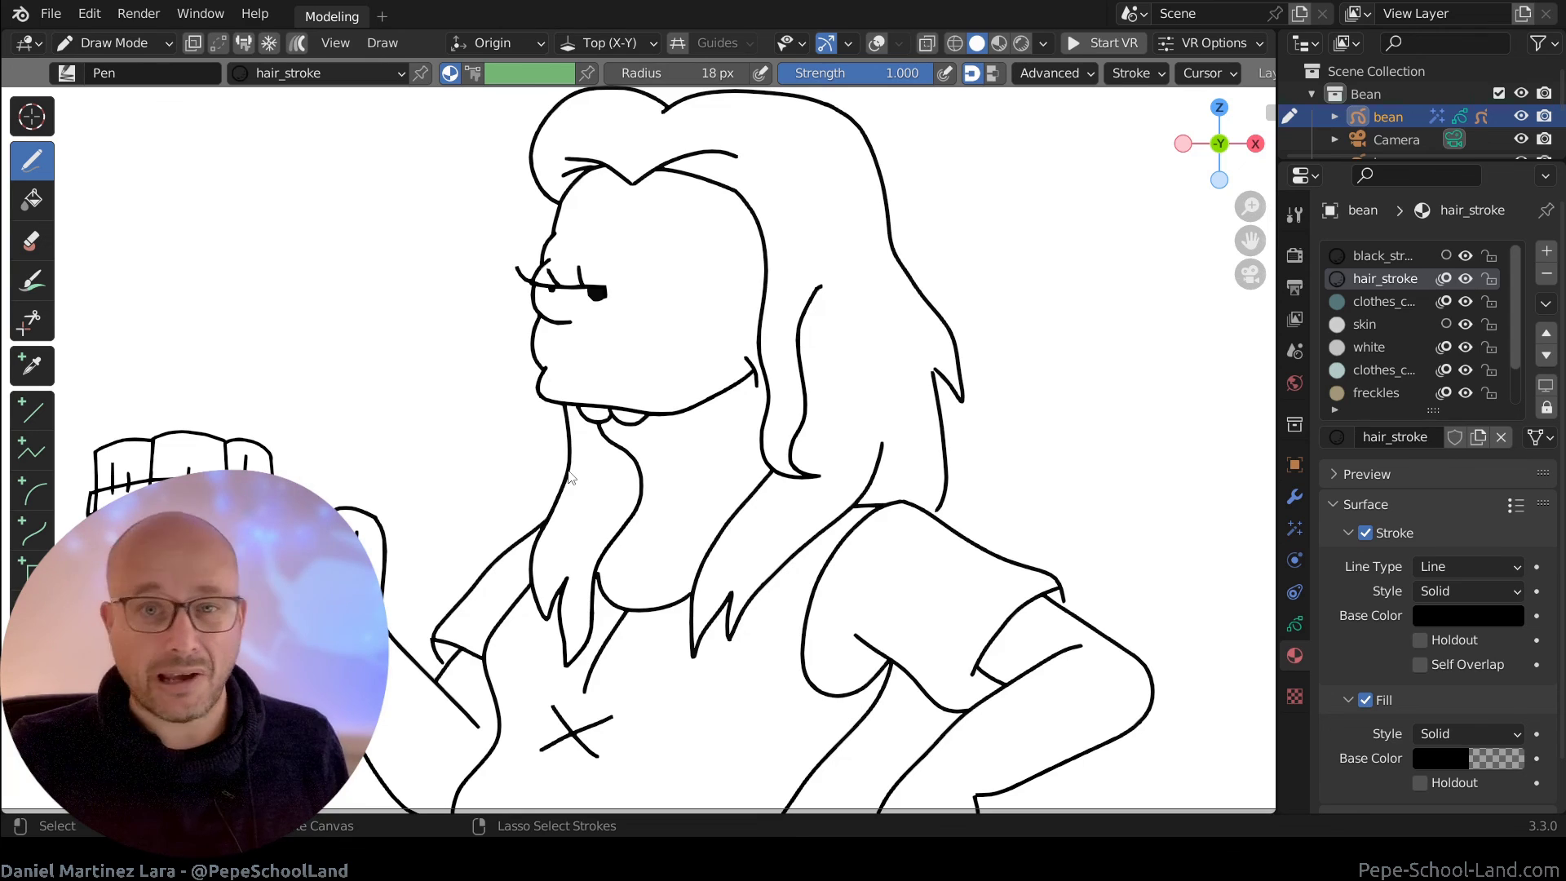